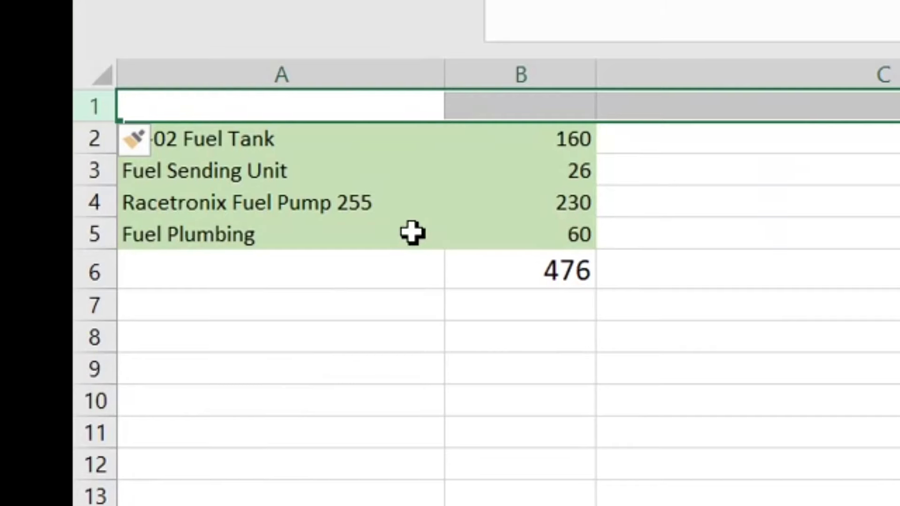
- Label the cost column in cell B1 with the builder's first name in possessive form followed by "build"
click(412, 233)
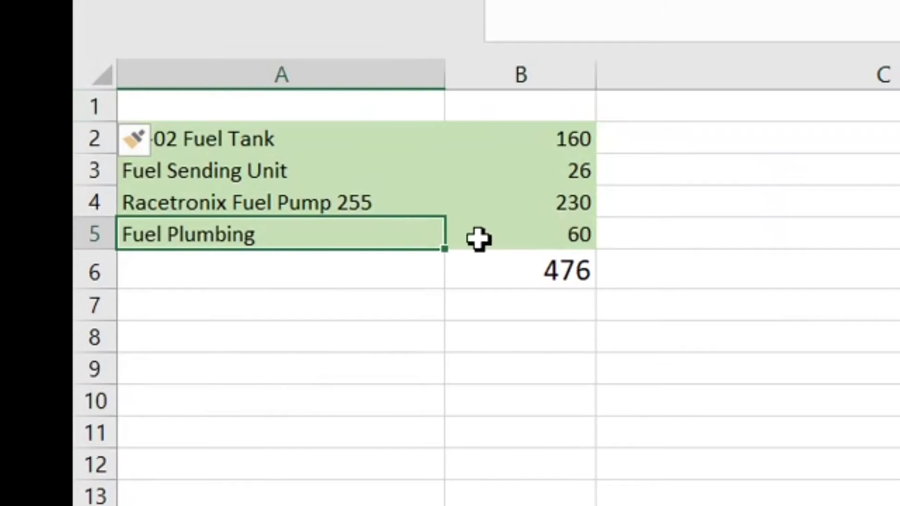
click(371, 136)
key(Right)
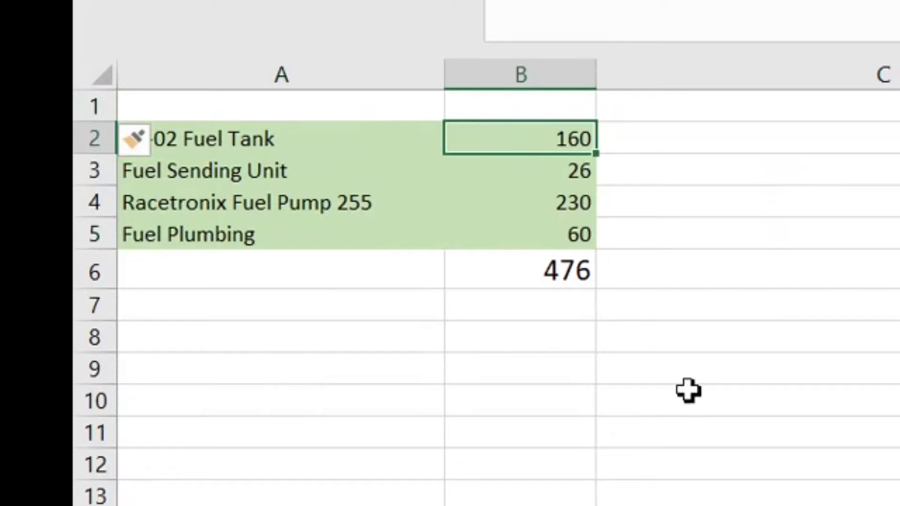
click(538, 100)
text(Stan')
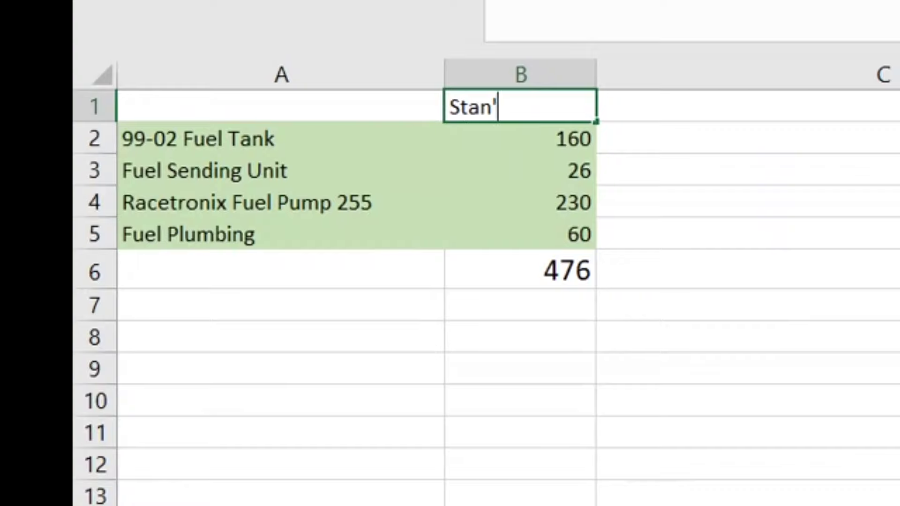
text(s build)
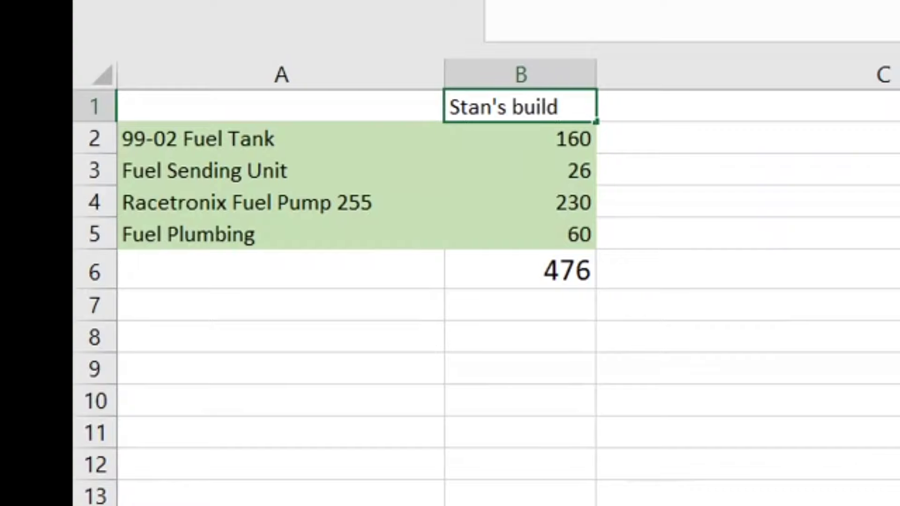
key(Return)
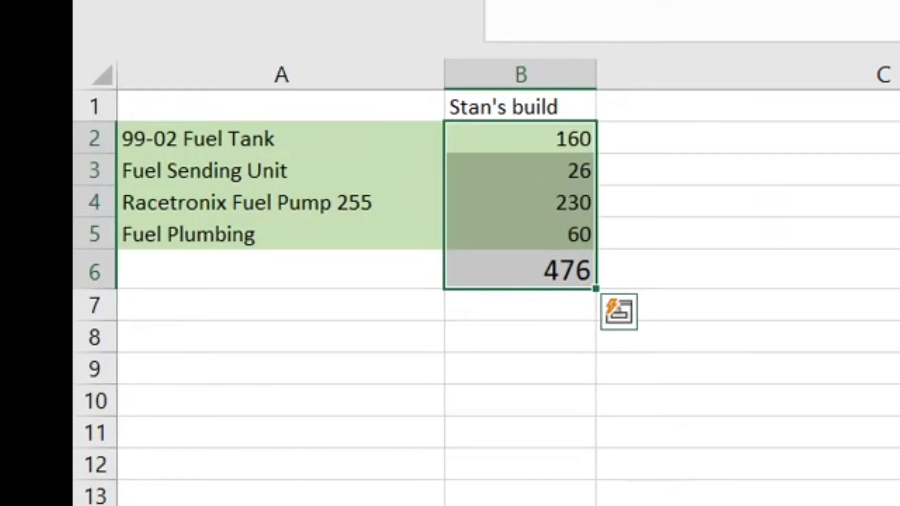
key(ctrl+c)
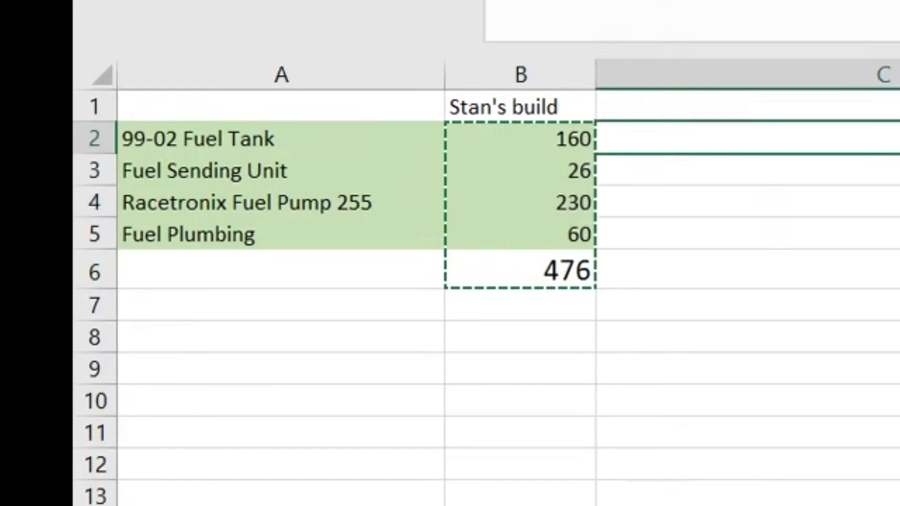
click(749, 170)
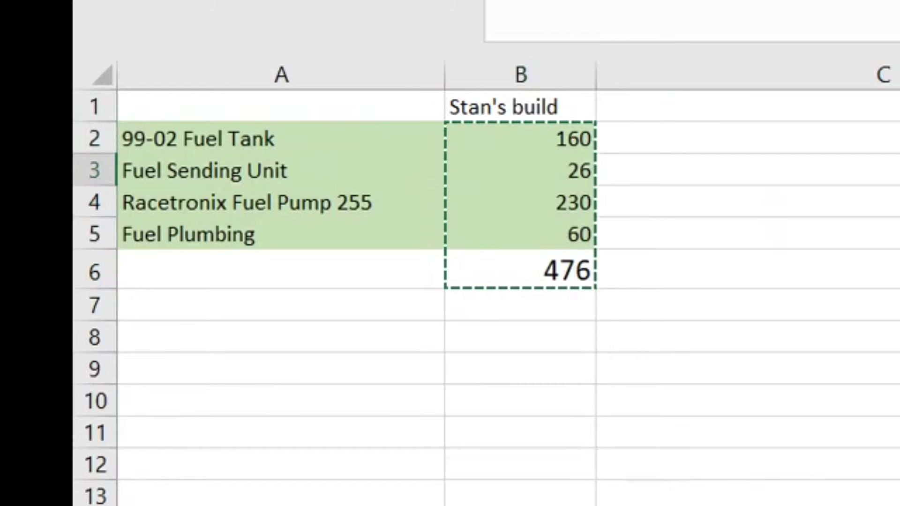
drag(197, 138, 197, 234)
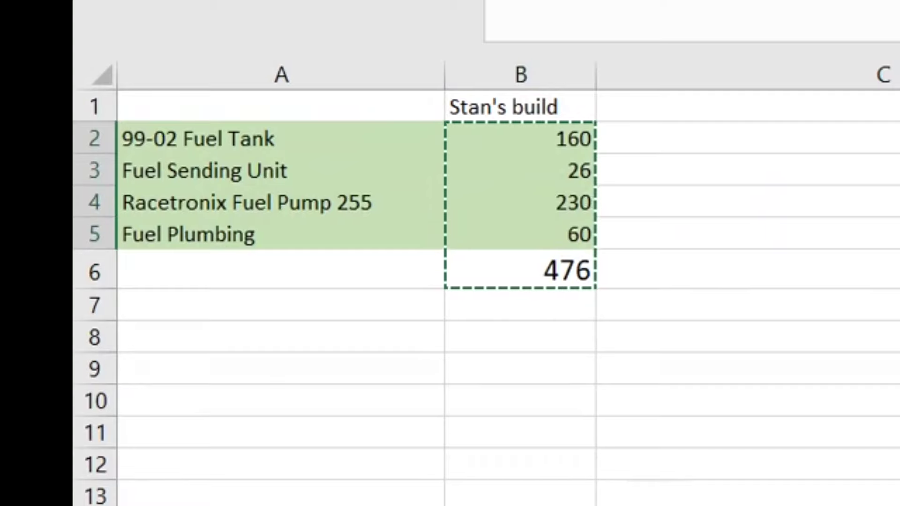
key(Escape)
- Rename the fuel sending unit entry in cell A3 as "Herko Sending Unit (gas guage 0-90 oh)"
click(197, 139)
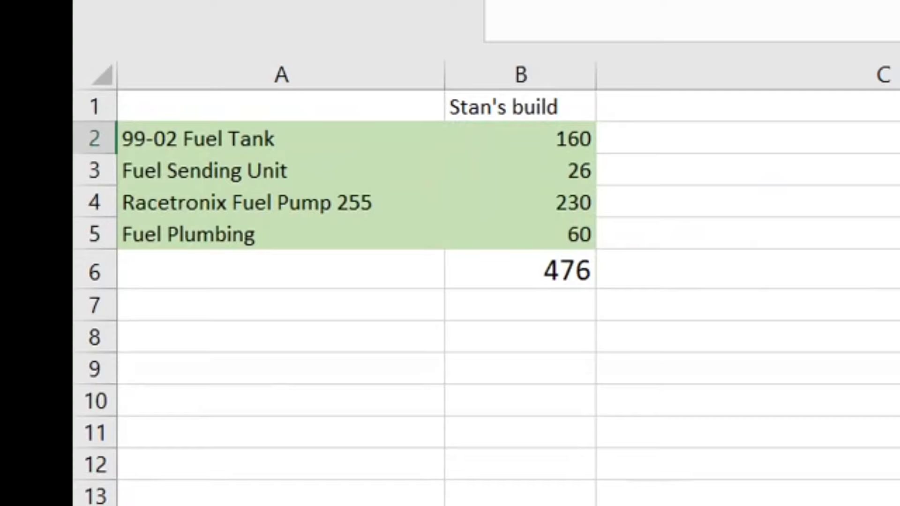
click(196, 170)
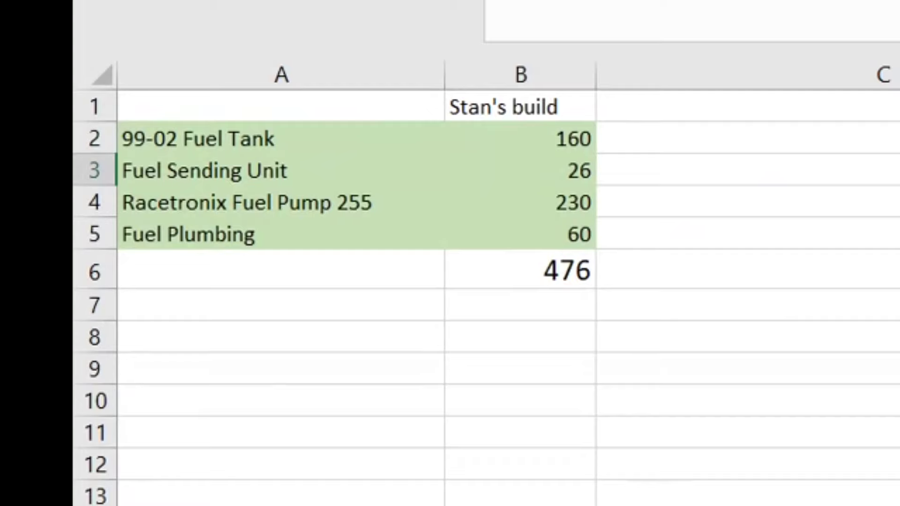
click(197, 203)
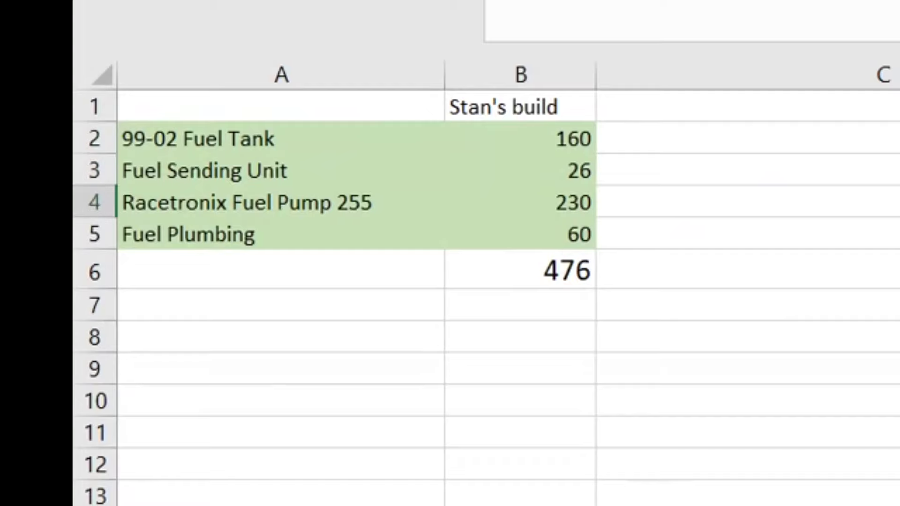
click(702, 202)
click(197, 203)
click(197, 171)
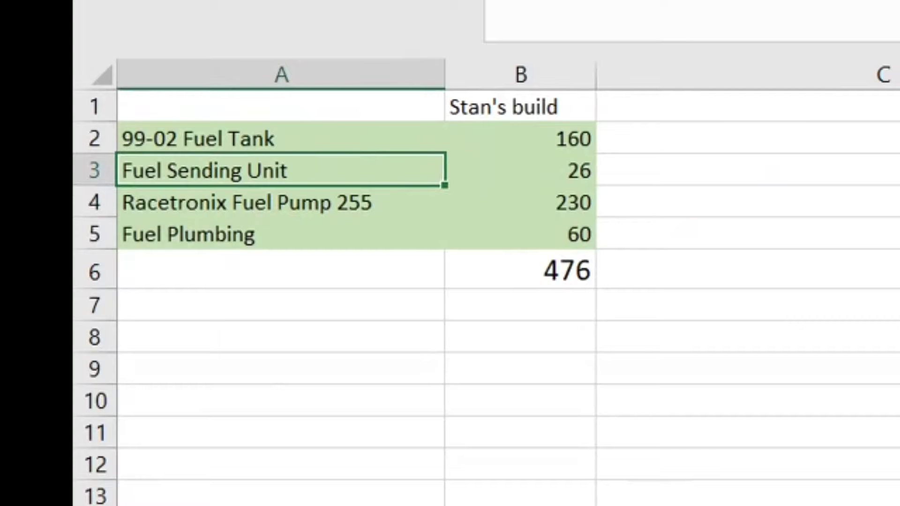
text(He)
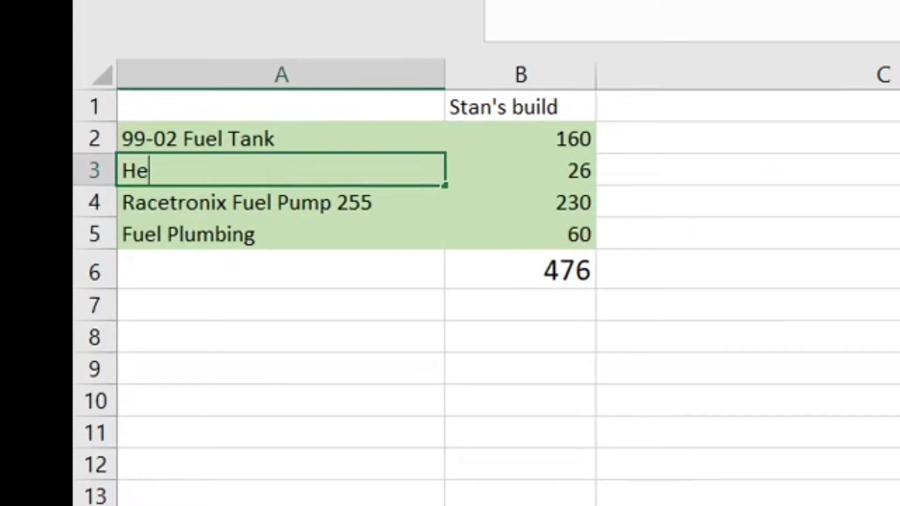
text(rko S)
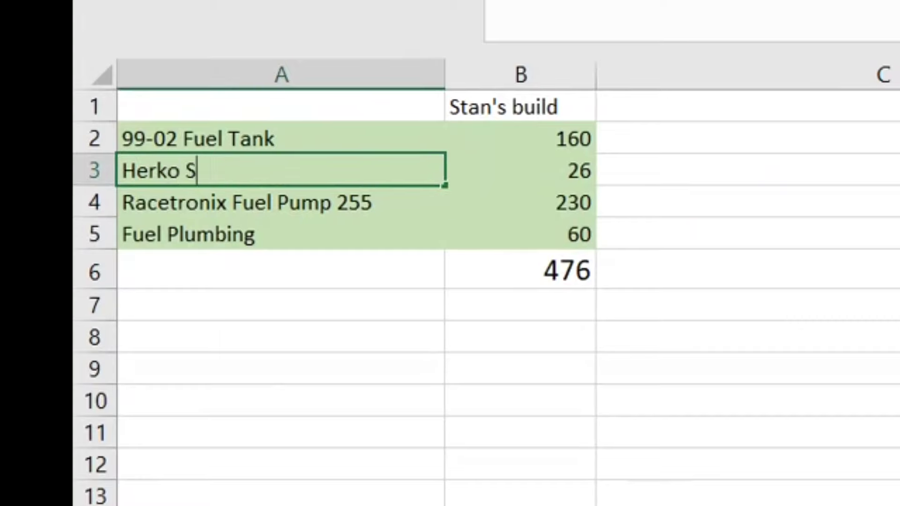
text(ending Unit ()
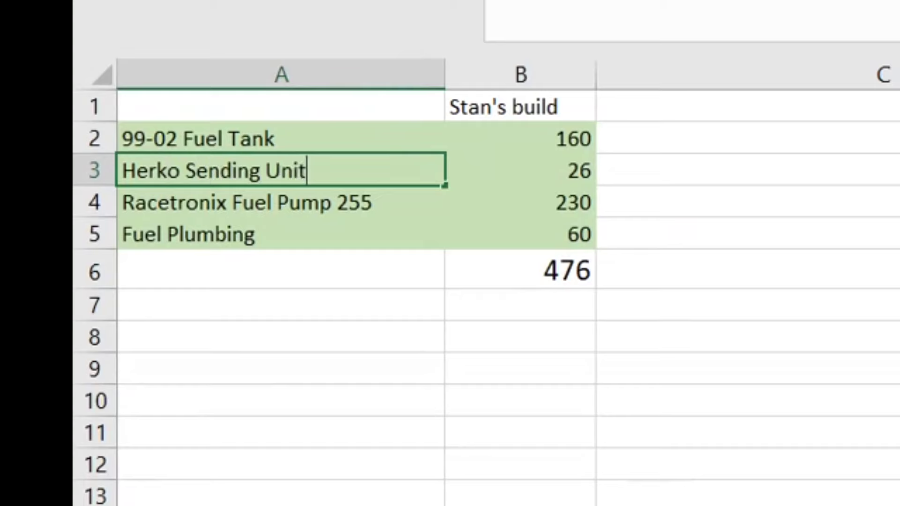
text(gas guage 0-9)
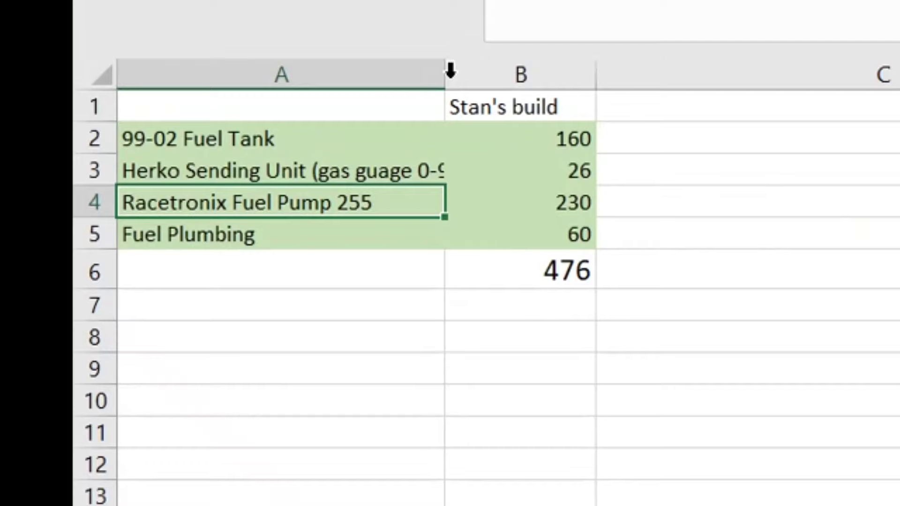
- Fit column A's width to its contents and correct "oh" to "ohm" in the sending unit entry in A3
double_click(445, 72)
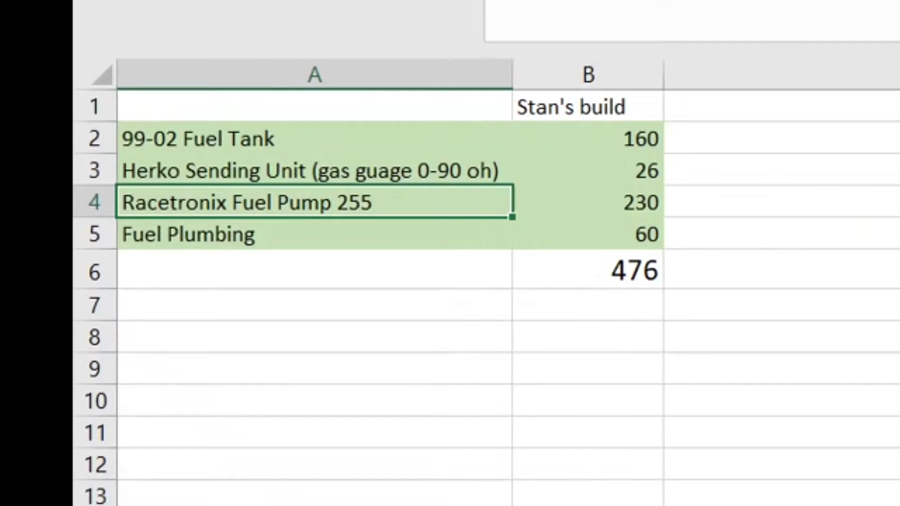
click(309, 170)
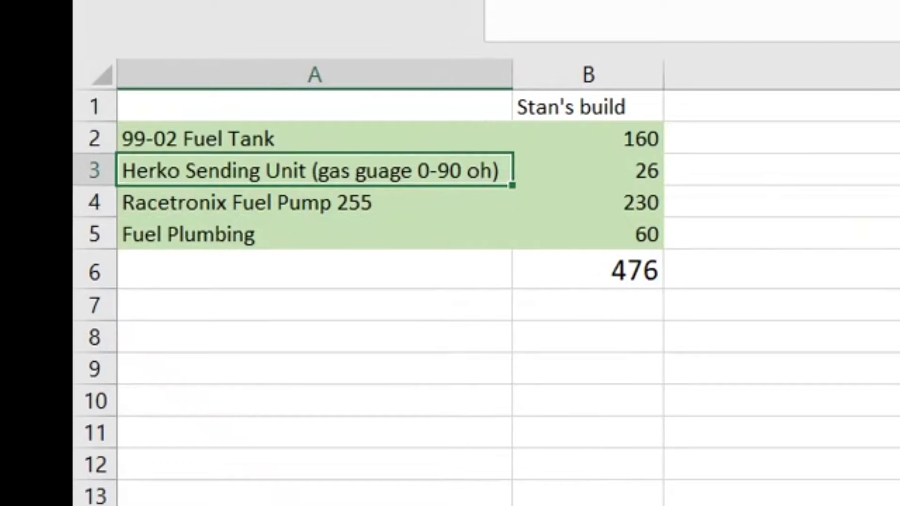
text(m)
key(Return)
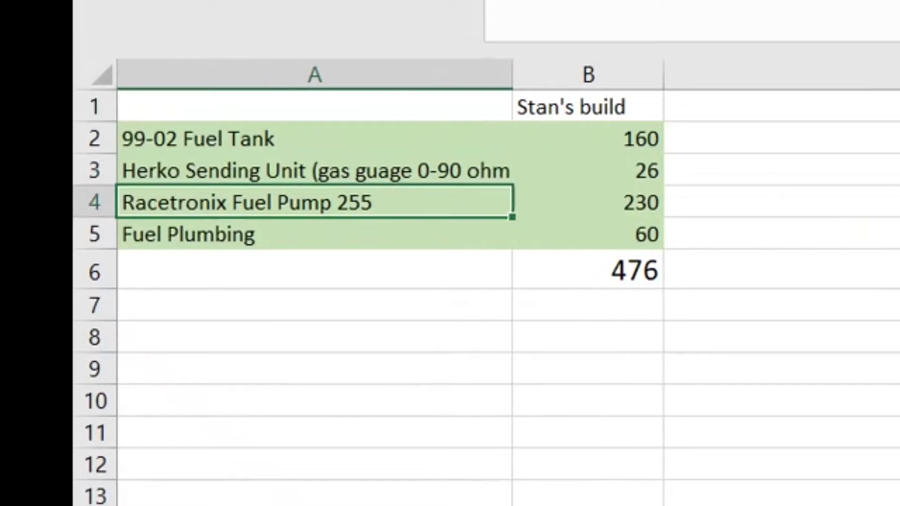
- Insert "Hotwire kit," after "Racetronix" in cell A4 so the entry reads "Racetronix Hotwire kit, Fuel Pump 255"
click(309, 170)
click(587, 170)
click(588, 202)
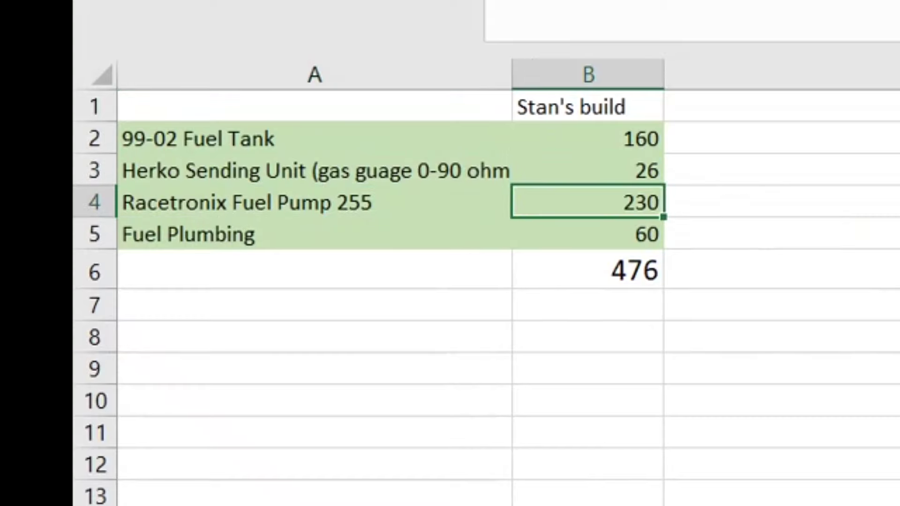
click(314, 202)
click(778, 202)
click(588, 202)
click(314, 202)
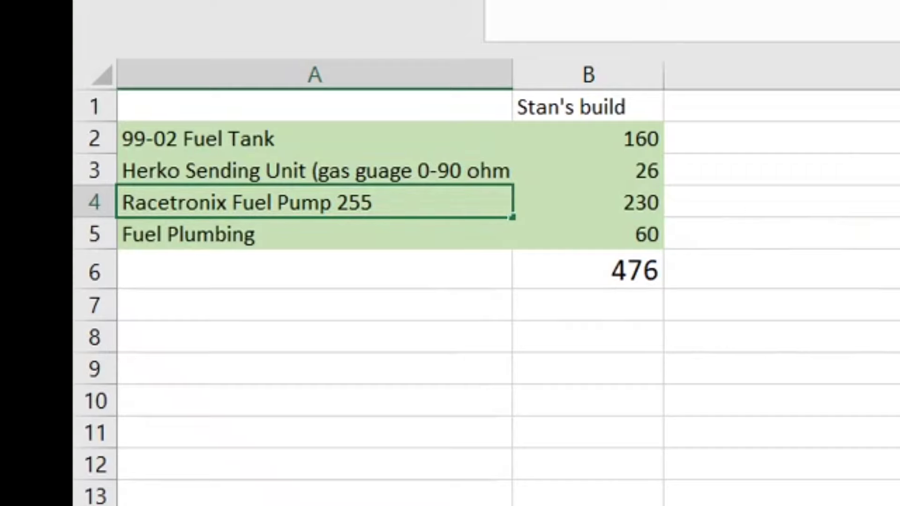
text(Hotwri)
key(BackSpace)
key(BackSpace)
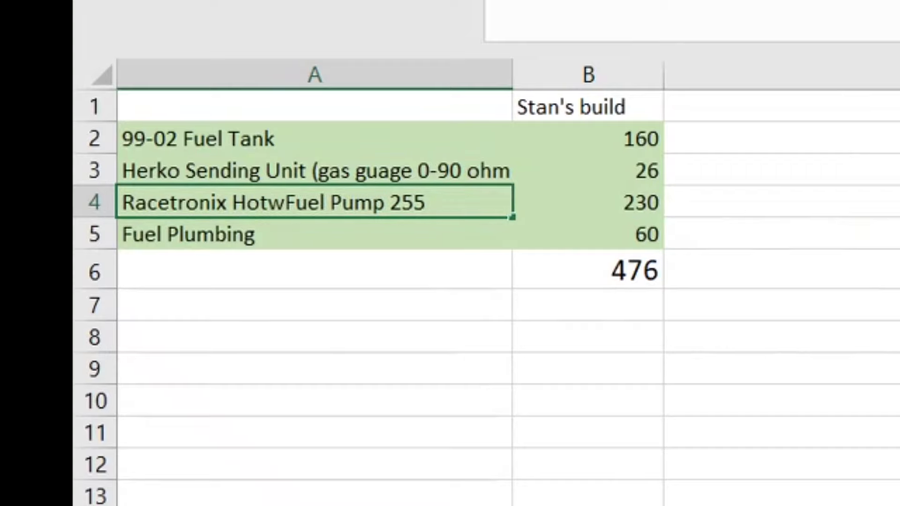
text(ire kit,)
key(Return)
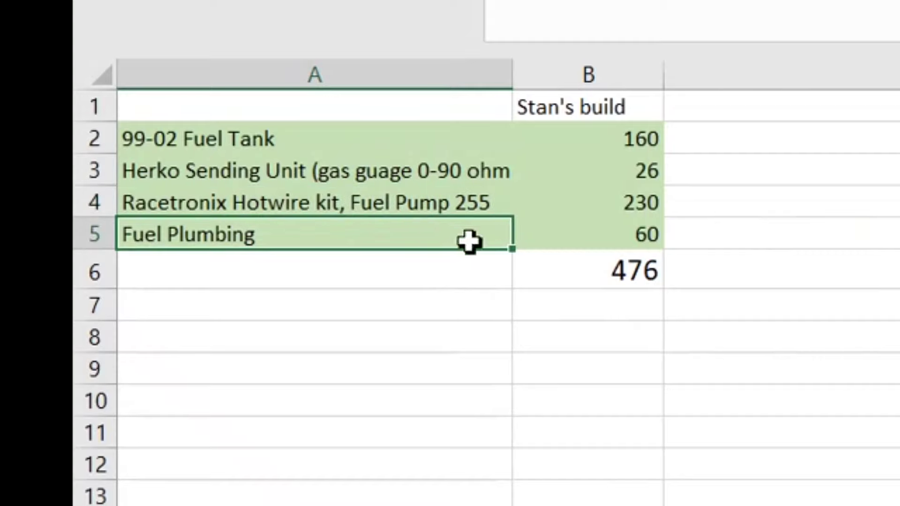
click(582, 235)
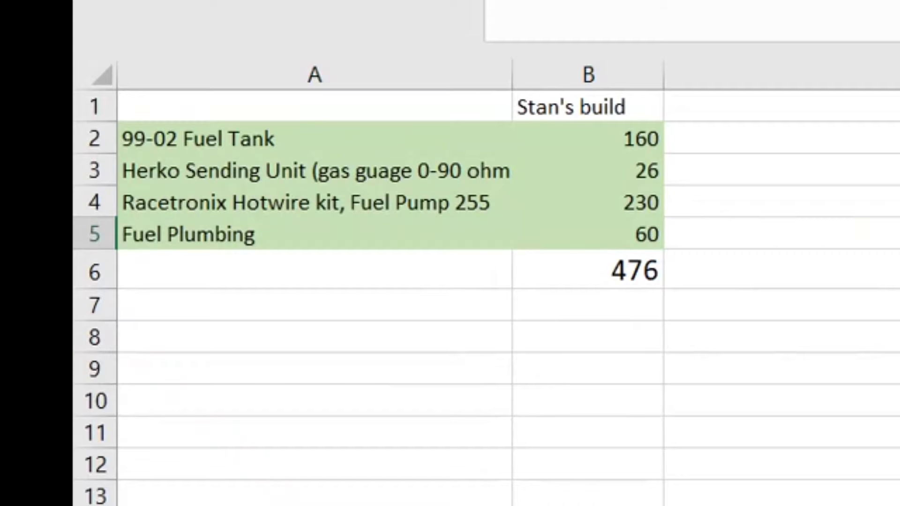
click(608, 231)
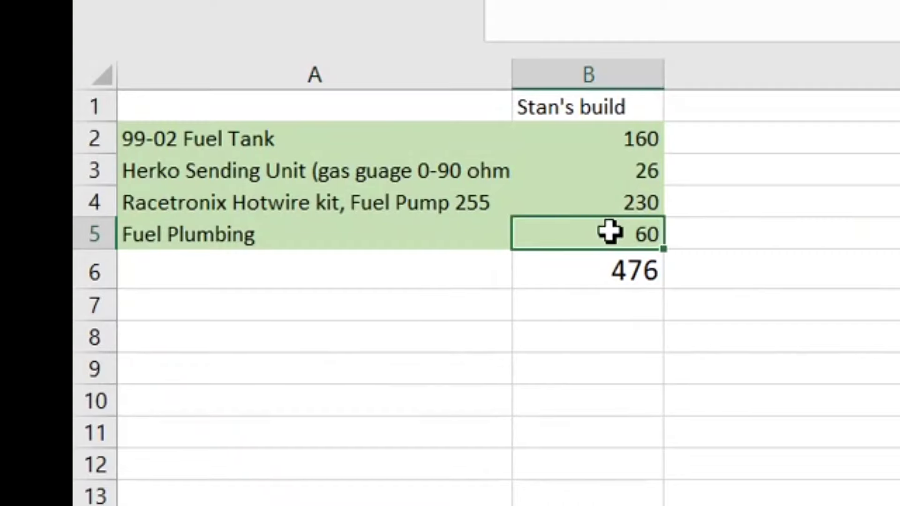
click(626, 277)
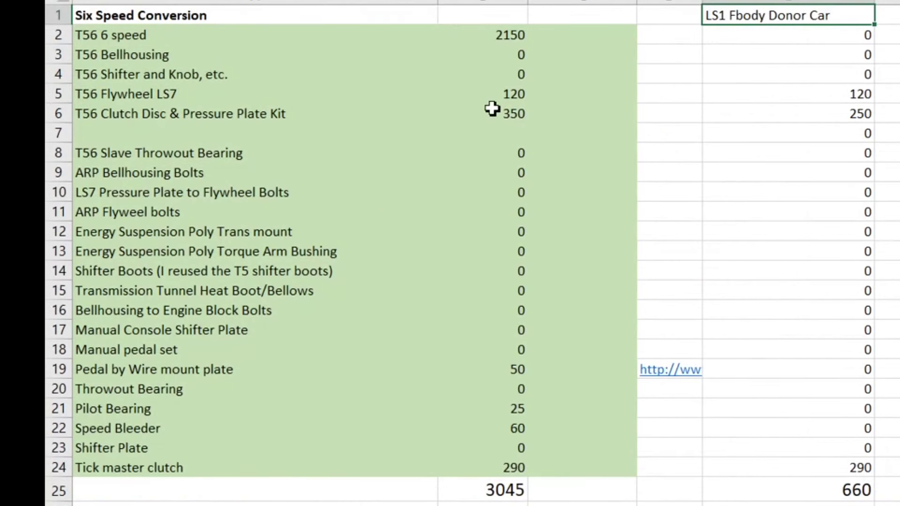
- On the Six Speed Conversion sheet, label cell B1 with the builder's first name in possessive form followed by "build"
click(206, 16)
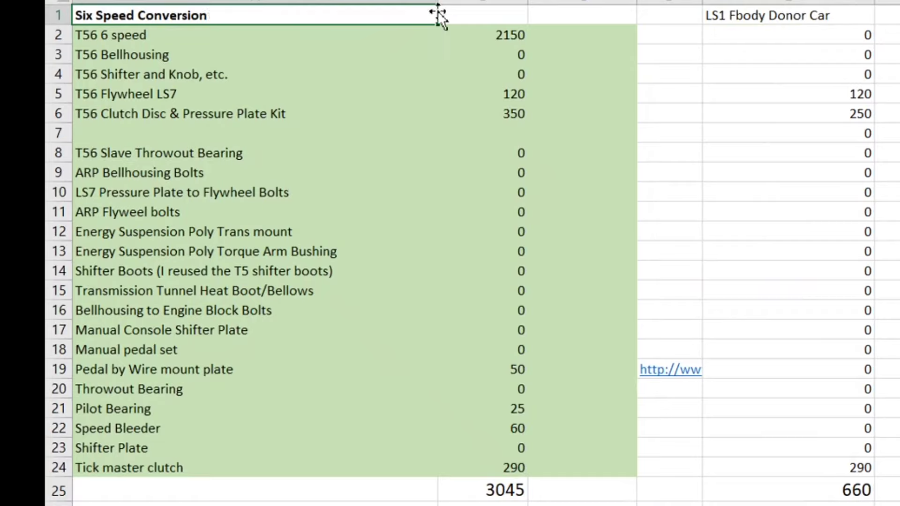
click(510, 13)
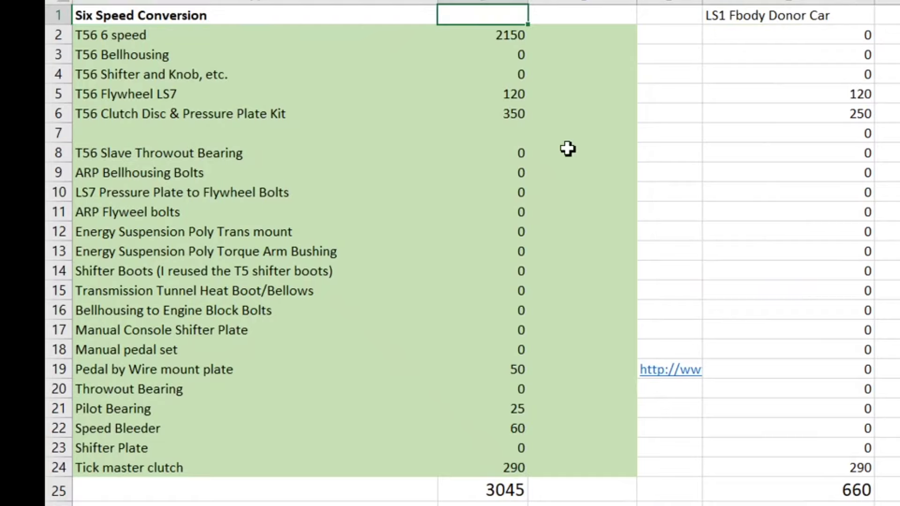
text(Stan's buil)
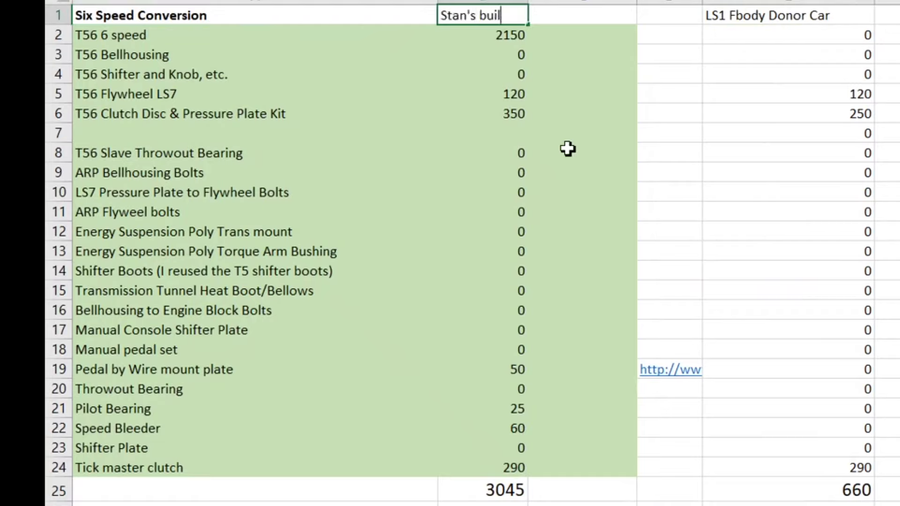
text(d)
key(Return)
key(Up)
key(Right)
key(Right)
key(Right)
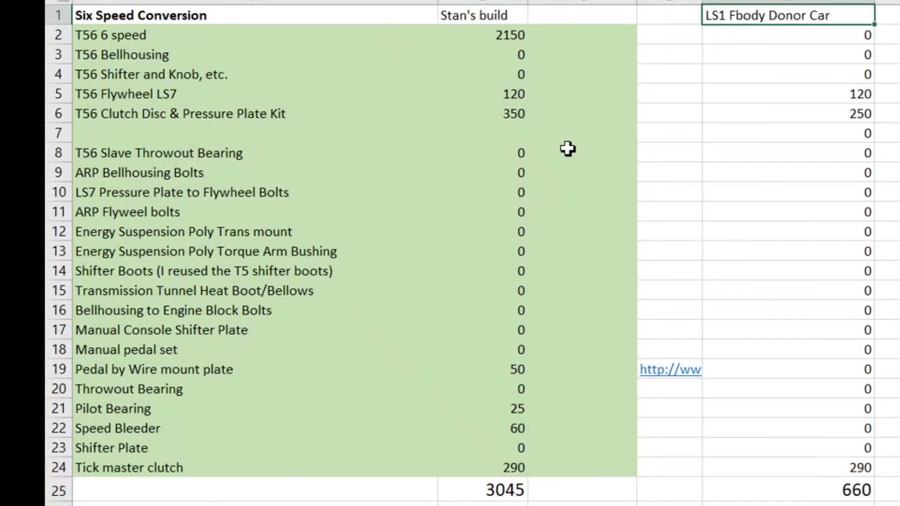
key(Left)
key(Left)
key(Left)
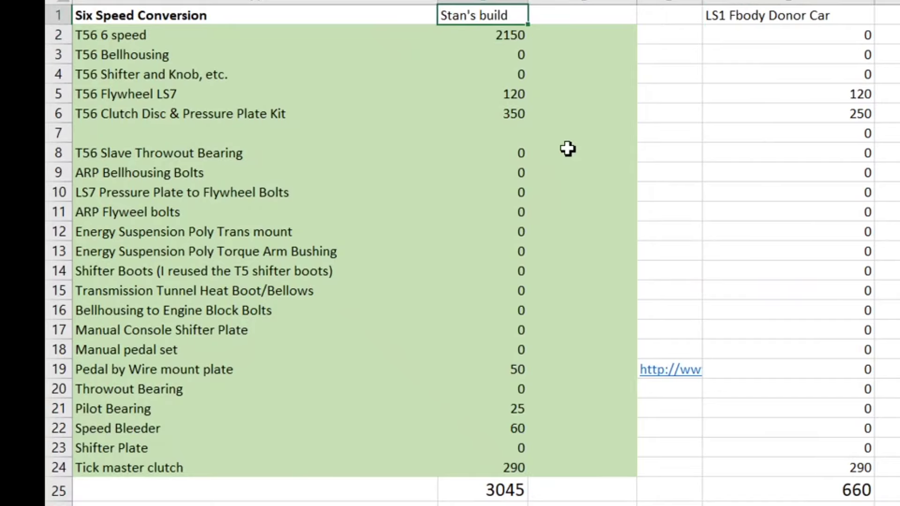
- Review the six speed conversion costs in column B row by row, from T56 6 speed down to Bellhousing to Engine Block Bolts
key(Down)
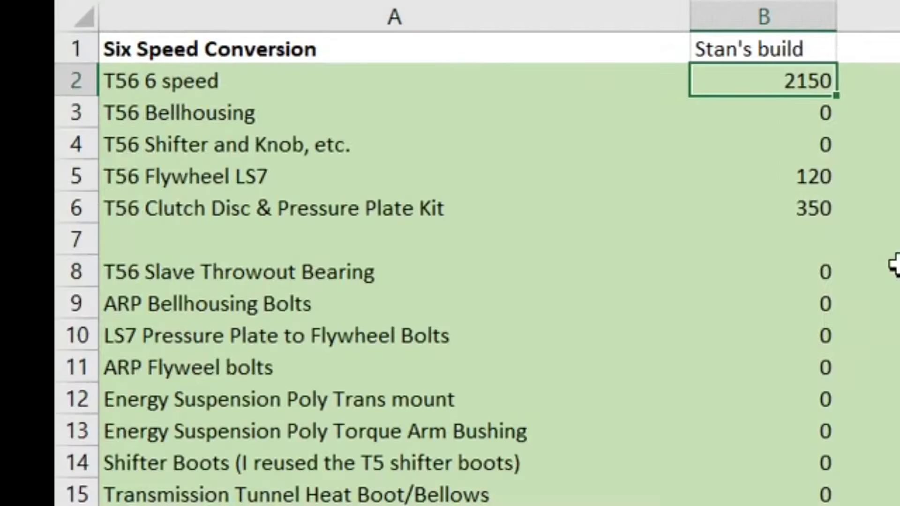
key(Down)
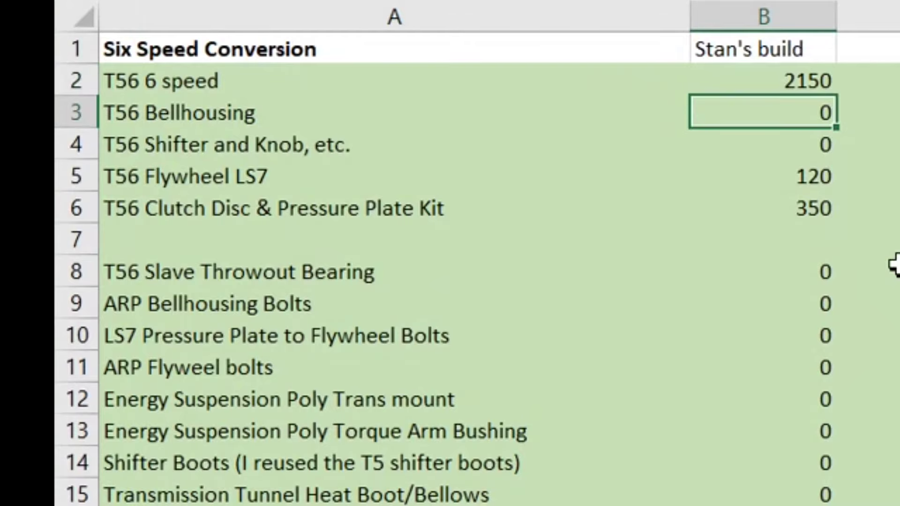
key(Down)
key(Down)
key(Down)
key(Down)
key(Down)
key(Down)
key(Down)
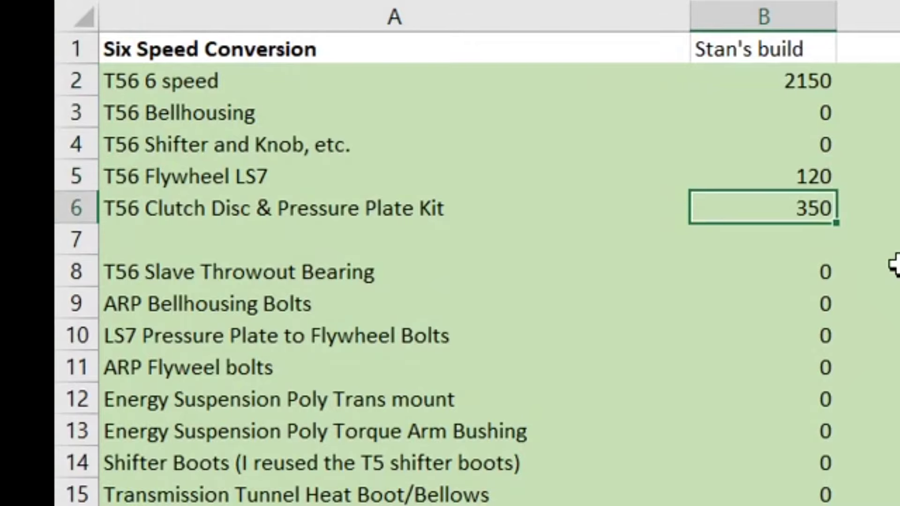
key(Down)
key(Down)
key(Down)
key(Down)
key(Down)
key(Down)
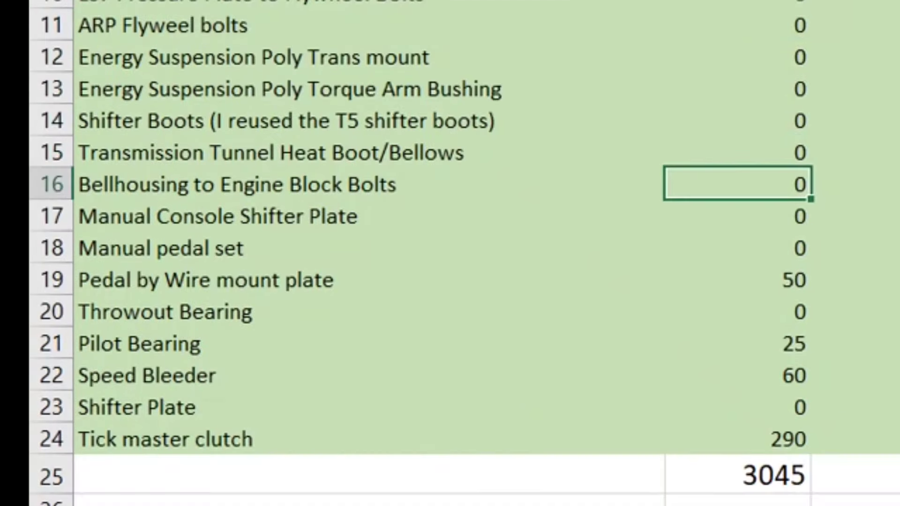
- Review the remaining six speed conversion costs in column B, from Manual Console Shifter Plate down to Tick master clutch
key(Down)
key(Down)
key(Down)
key(Down)
key(Down)
key(Down)
key(Down)
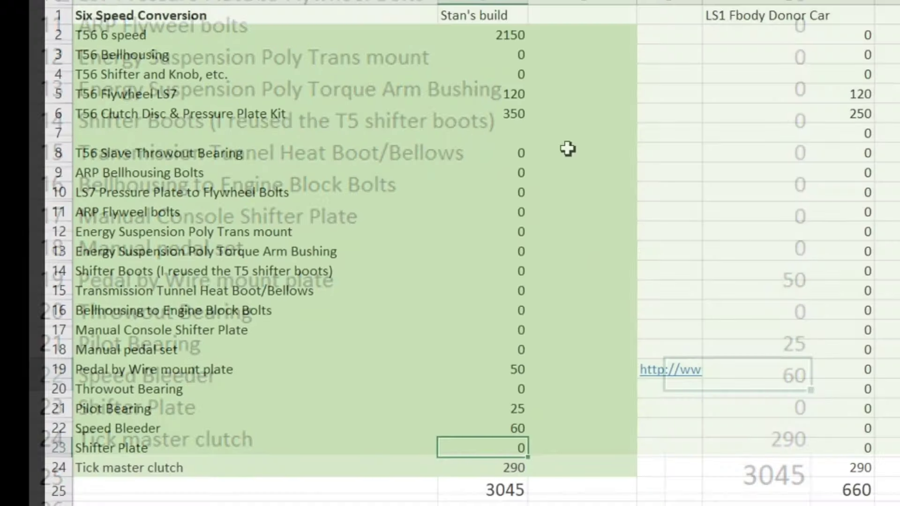
key(Down)
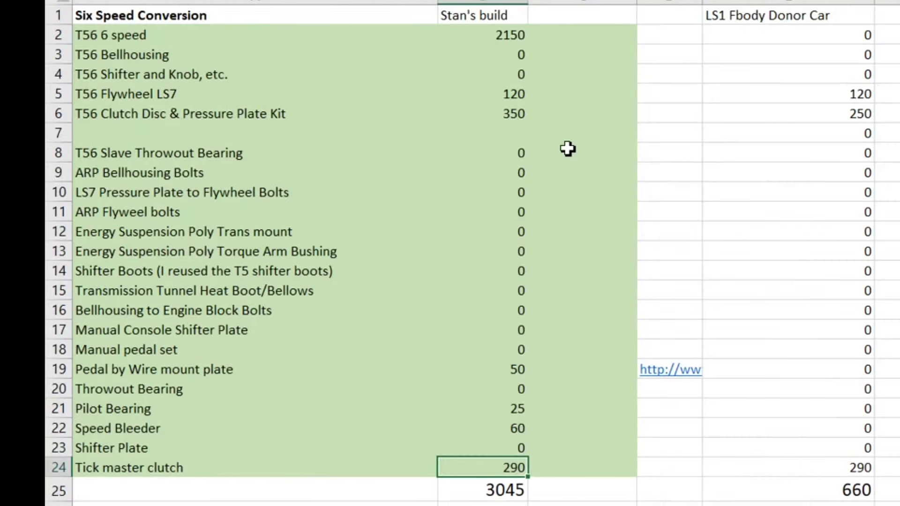
key(Left)
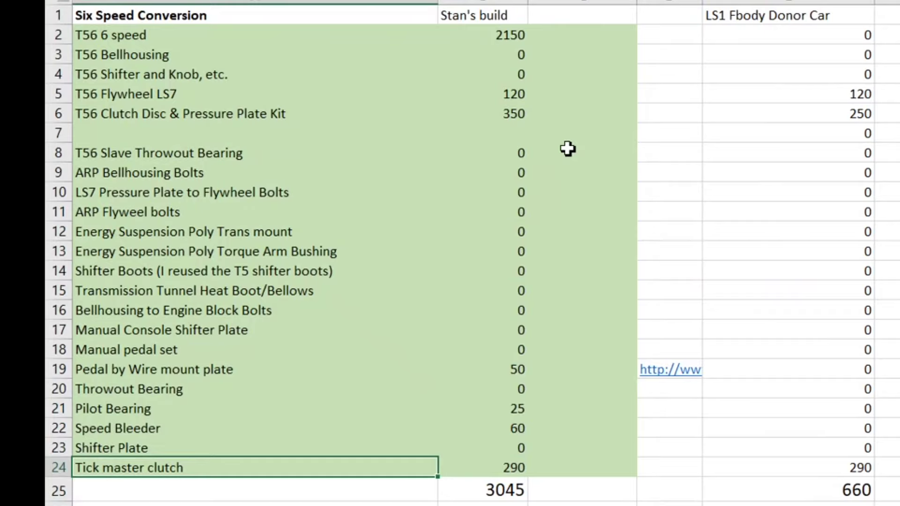
key(Right)
key(Up)
key(Up)
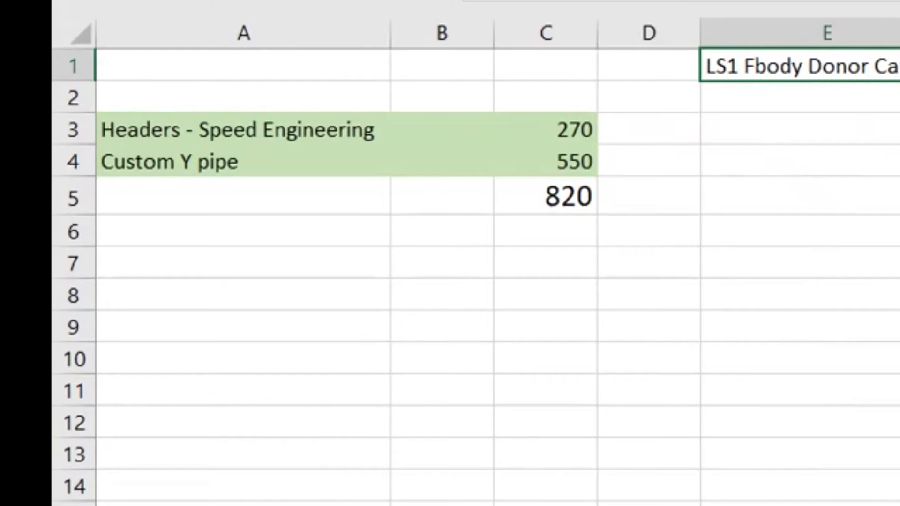
- On the exhaust sheet, label C1 with the builder's first name in possessive form followed by "build" and widen column C to fit
click(544, 72)
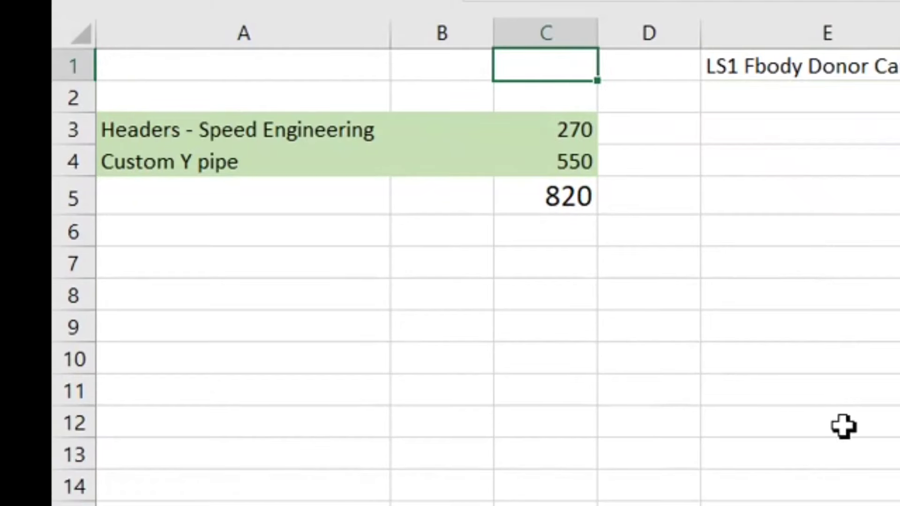
text(Stan's buil)
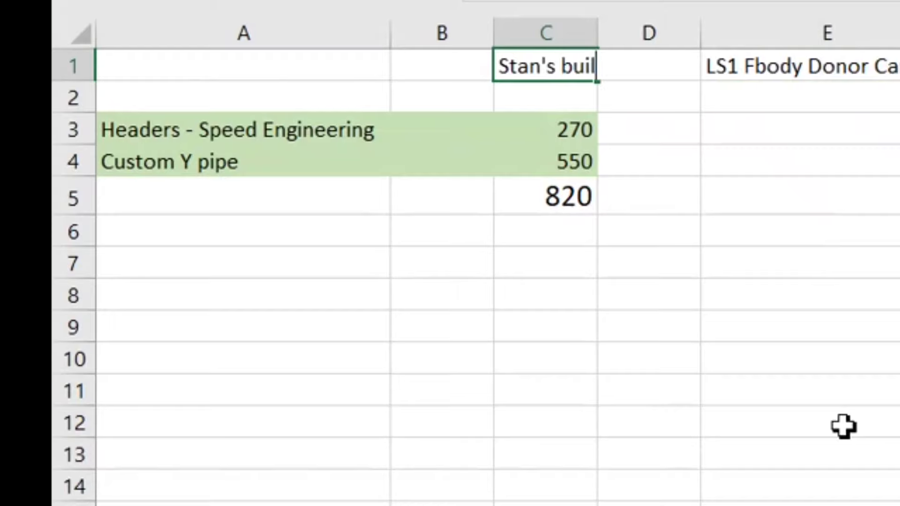
text(d)
key(Return)
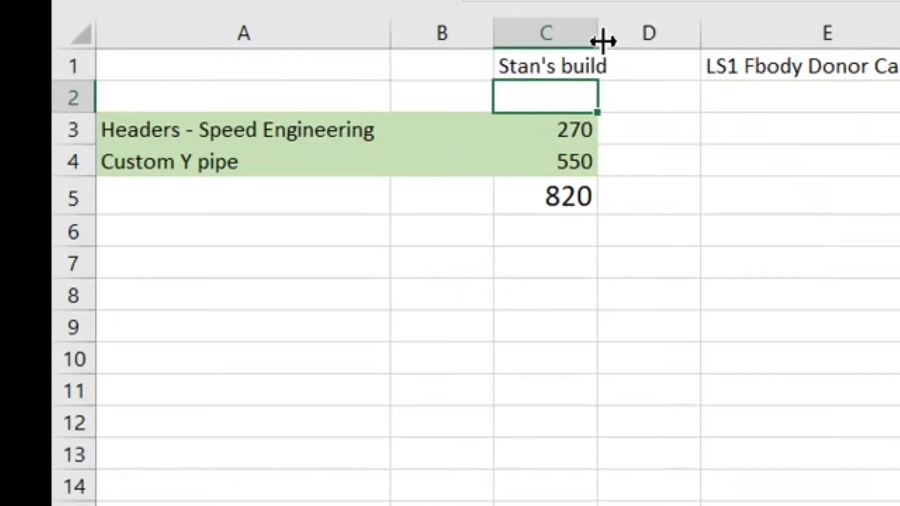
drag(598, 35, 615, 36)
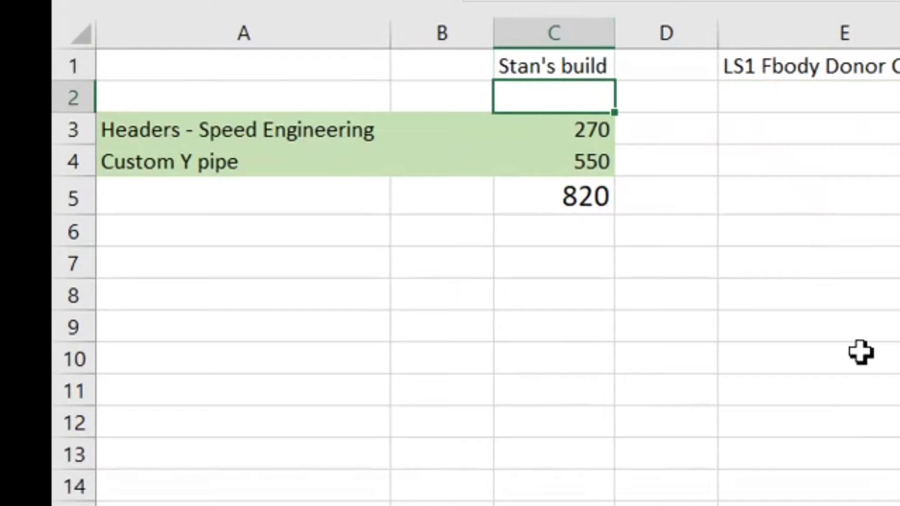
- Review the exhaust costs for the Speed Engineering headers and the custom Y pipe, along with their total in C5
key(Left)
key(Left)
key(Down)
key(Right)
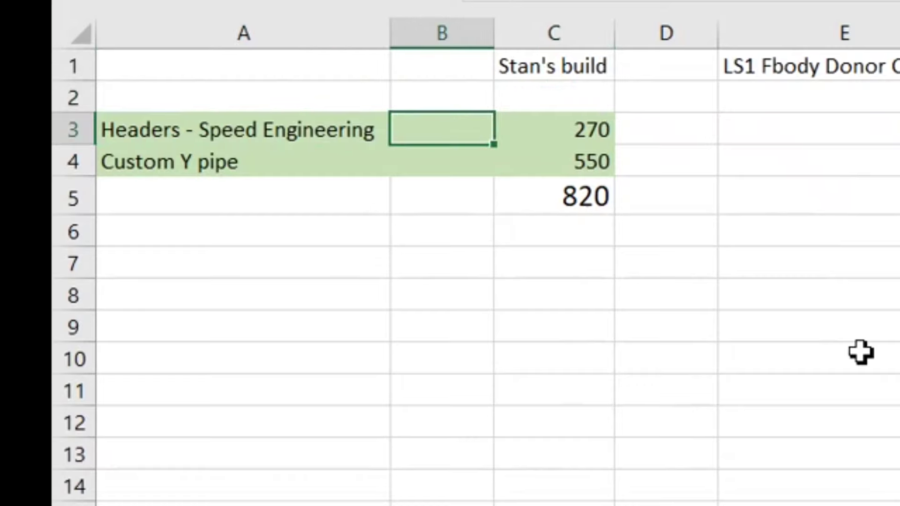
key(Right)
key(Down)
key(Down)
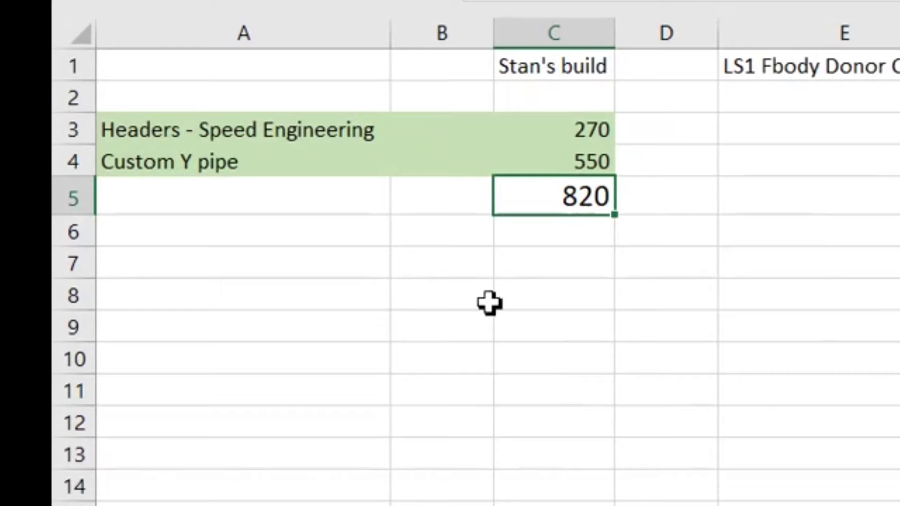
click(249, 131)
click(529, 129)
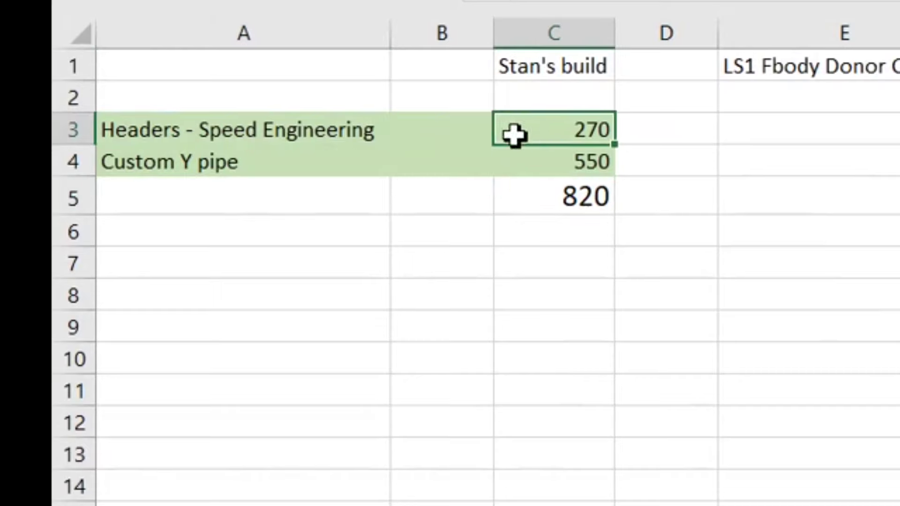
click(314, 173)
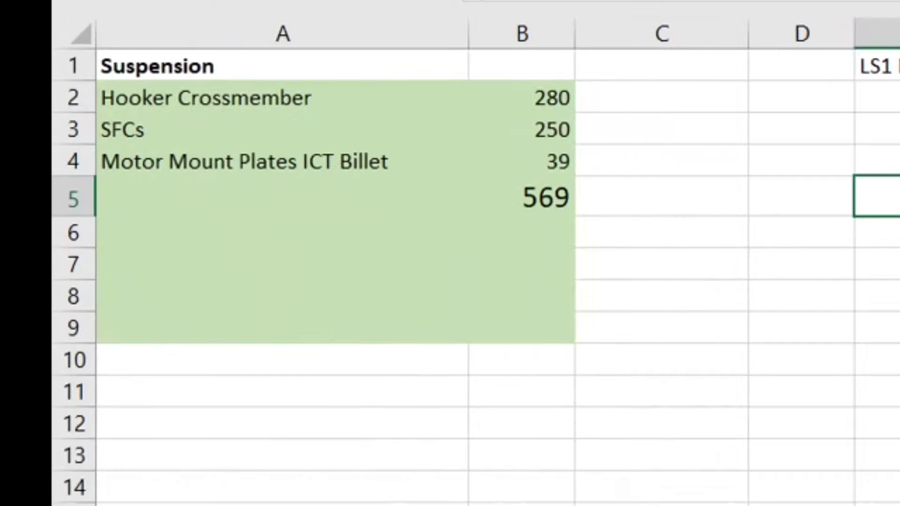
- On the Suspension sheet, check the costs of the Hooker Crossmember and the ICT Billet motor mount plates
click(516, 100)
click(255, 103)
drag(449, 99, 542, 99)
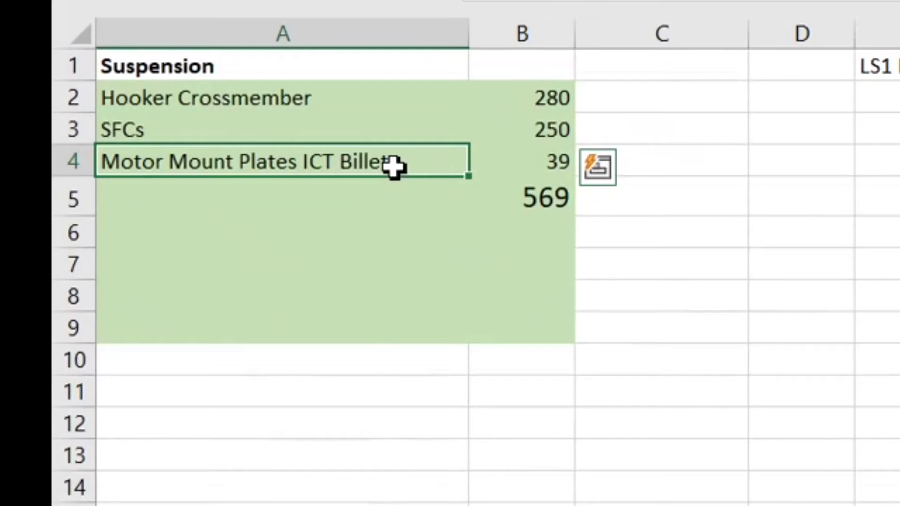
drag(393, 168, 514, 166)
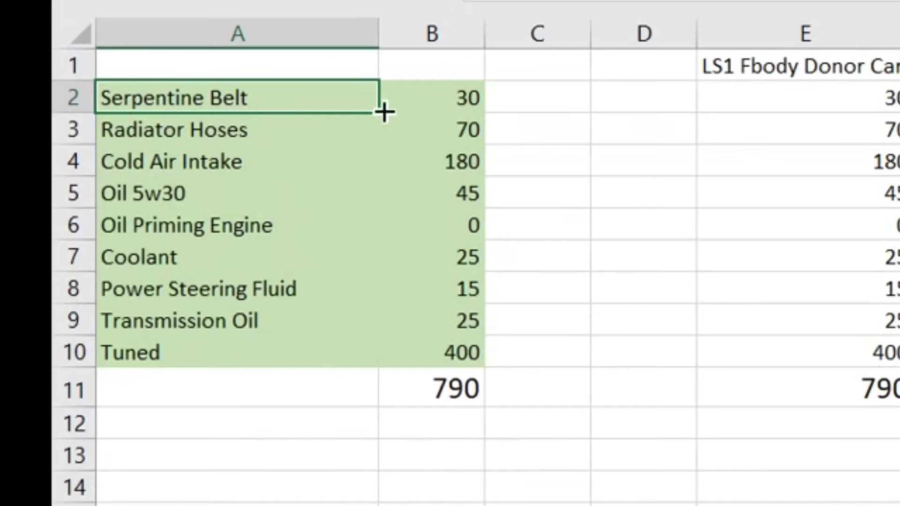
- On the finishing parts sheet, check the costs of the serpentine belt, radiator hoses, cold air intake and 5w30 oil
click(420, 98)
click(428, 127)
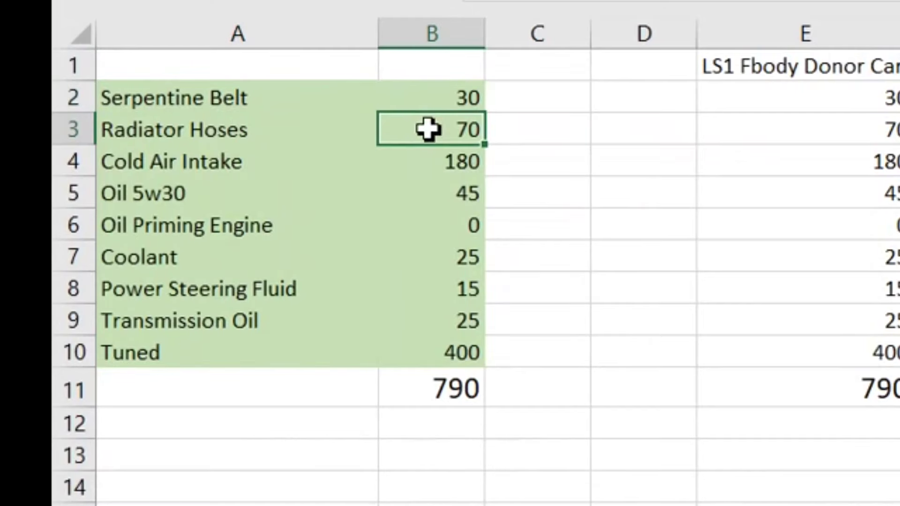
click(440, 166)
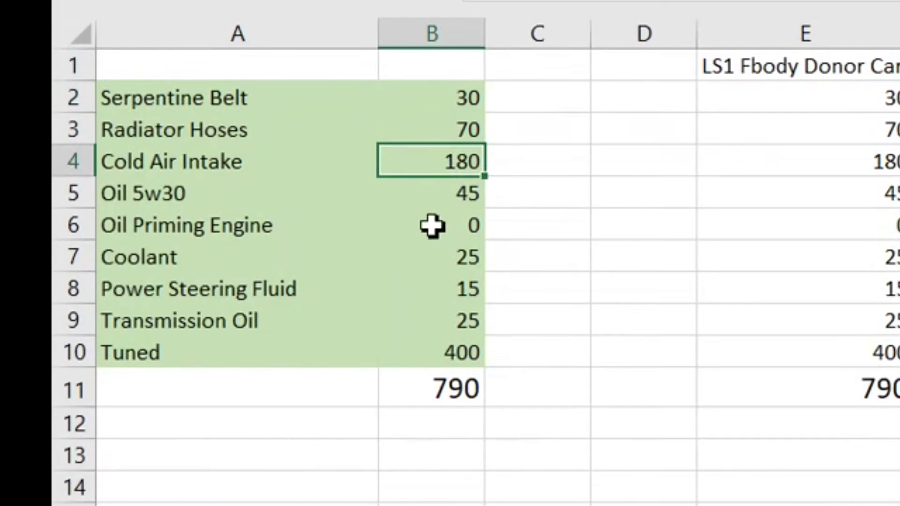
click(454, 198)
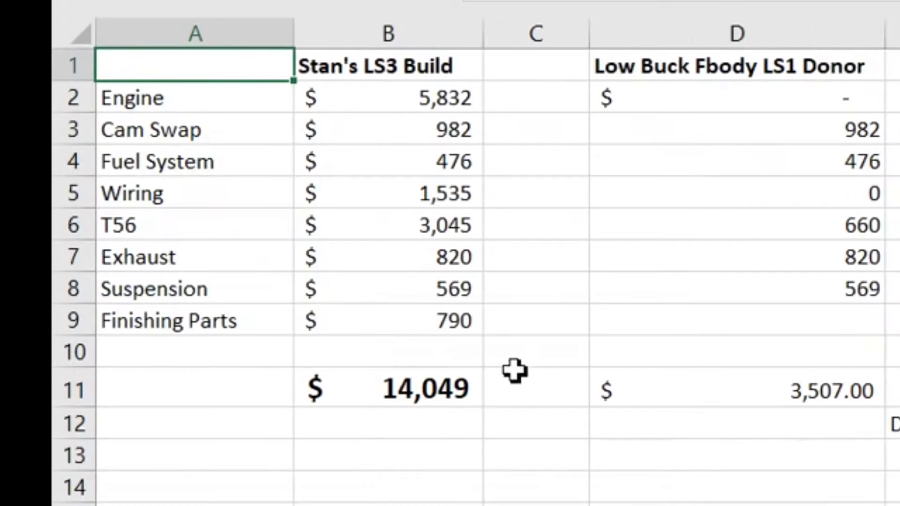
- On the summary sheet, look over the LS3 build cost column and check its grand total in B11
drag(382, 58, 412, 415)
click(421, 475)
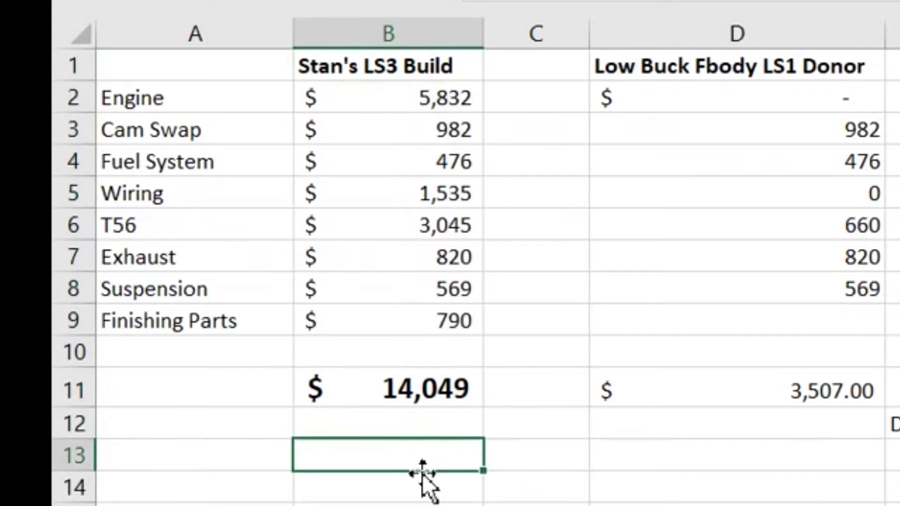
click(401, 397)
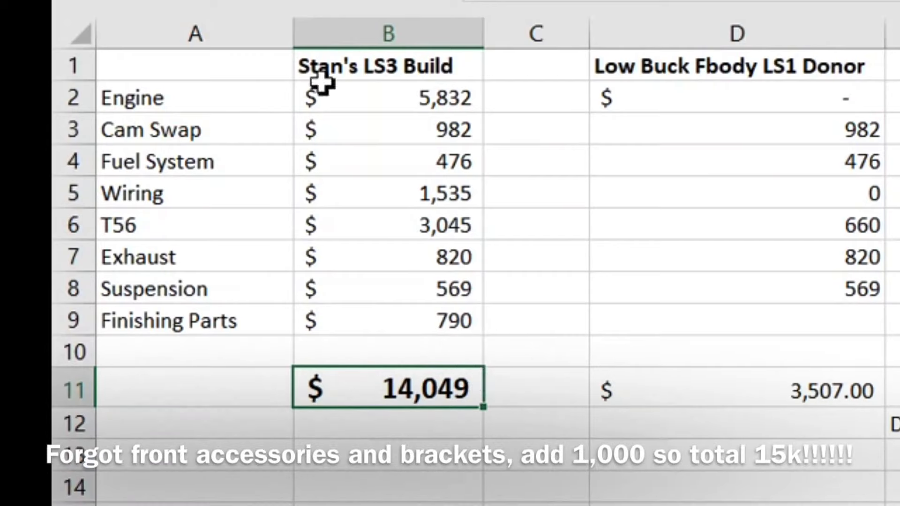
- Review the LS3 build's category costs in column B one by one, from Engine down to Exhaust
click(403, 96)
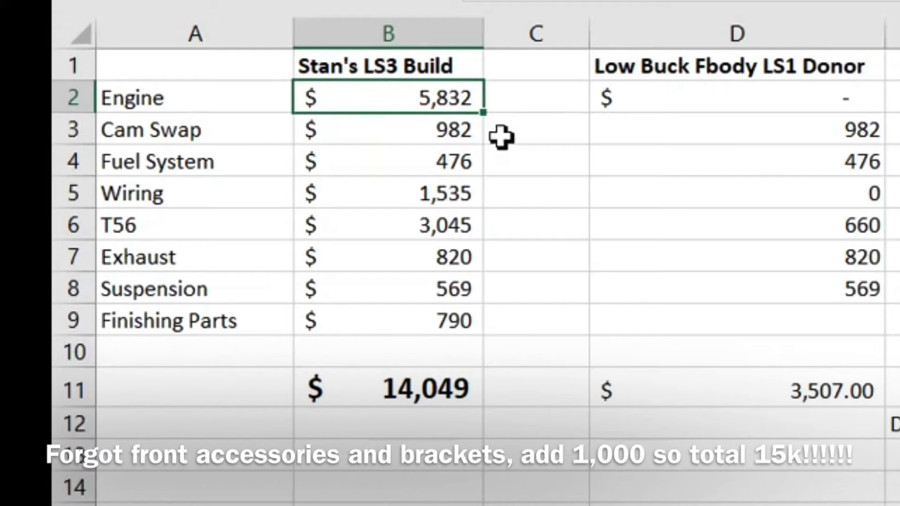
click(437, 133)
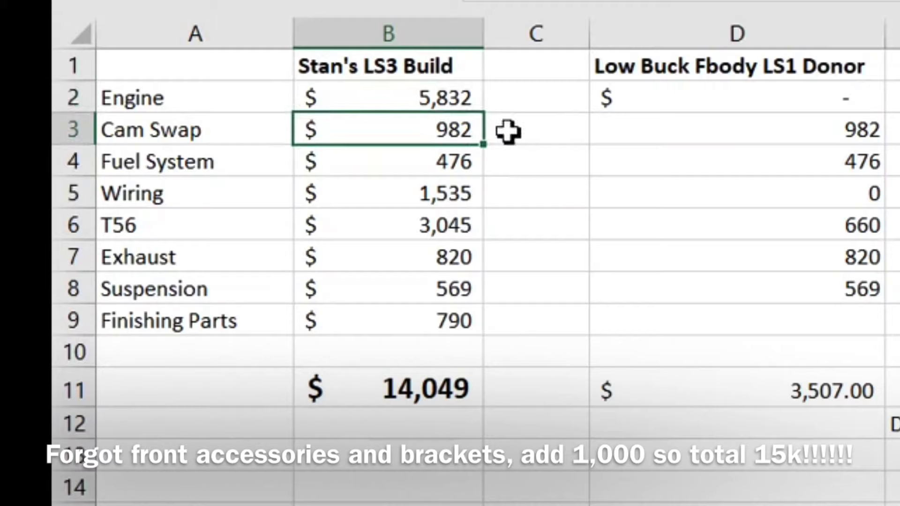
click(445, 172)
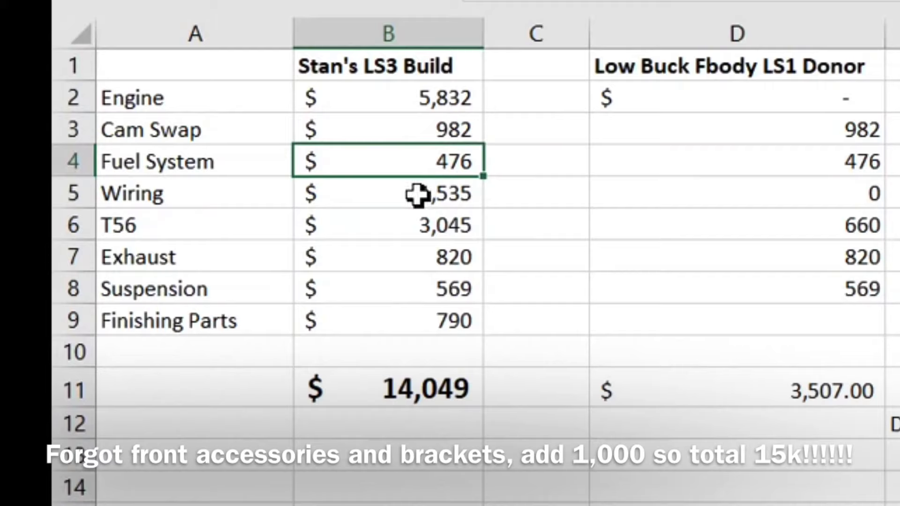
click(387, 204)
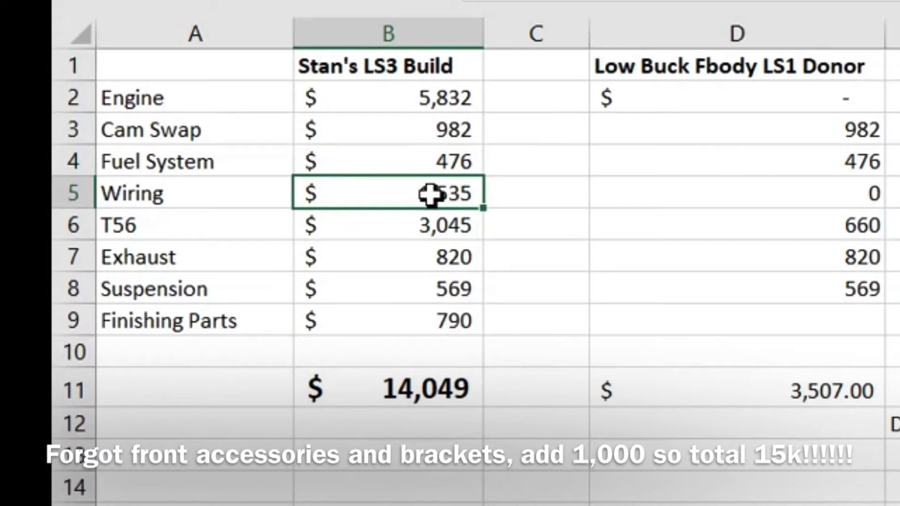
click(430, 230)
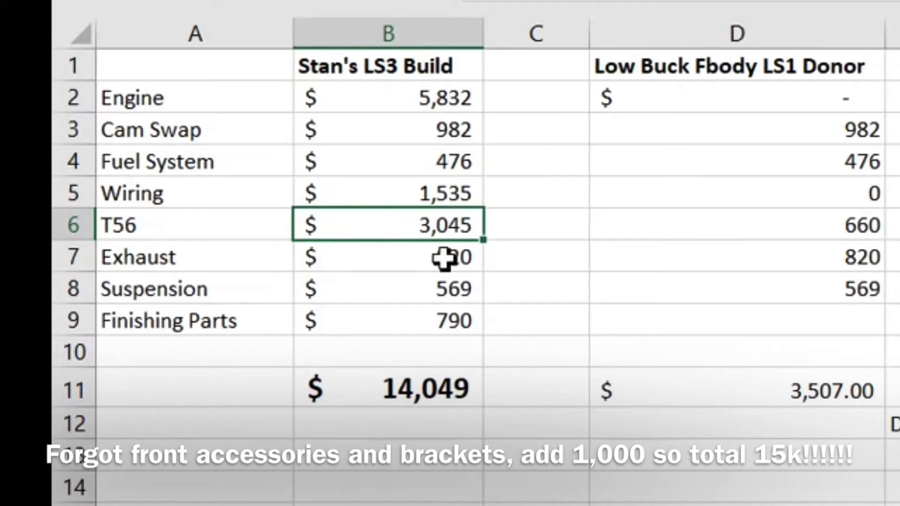
click(424, 261)
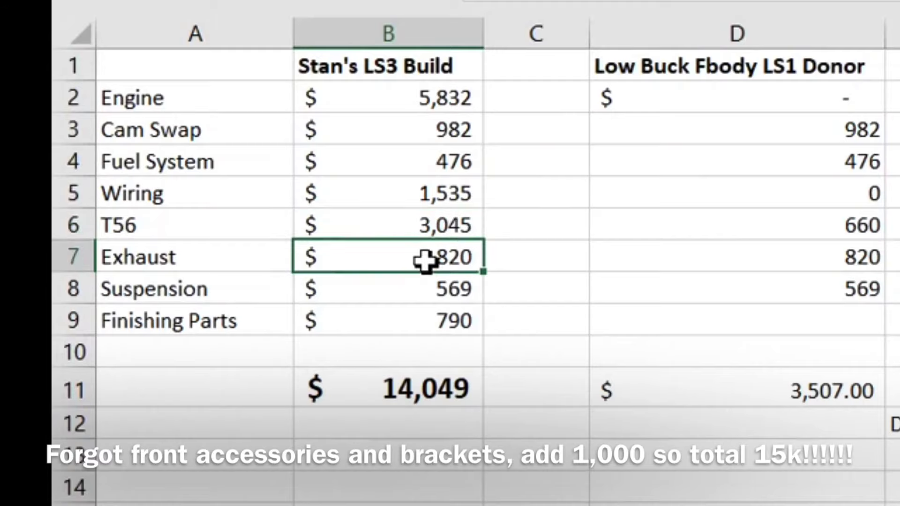
click(437, 229)
click(452, 266)
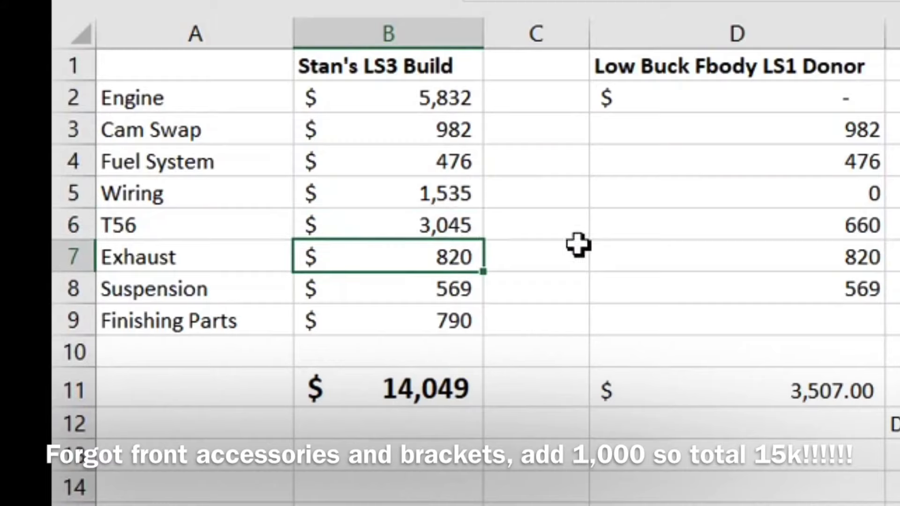
click(454, 217)
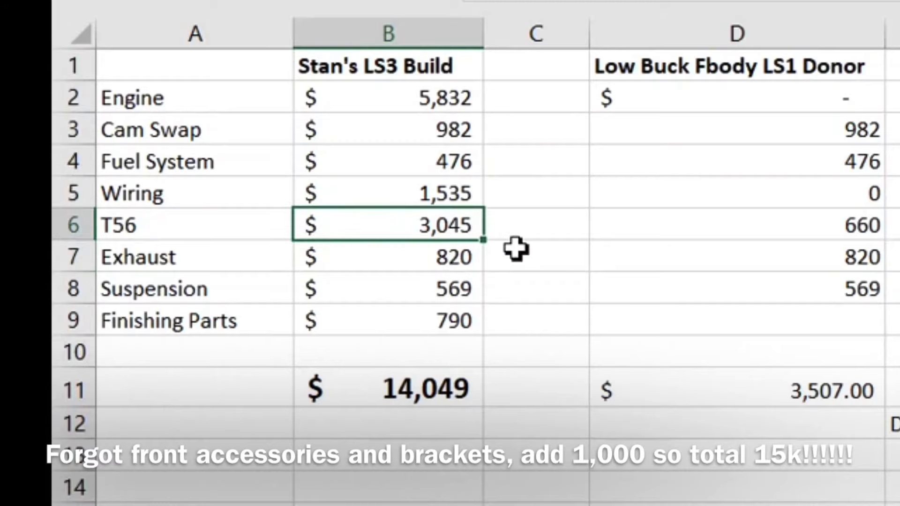
click(427, 260)
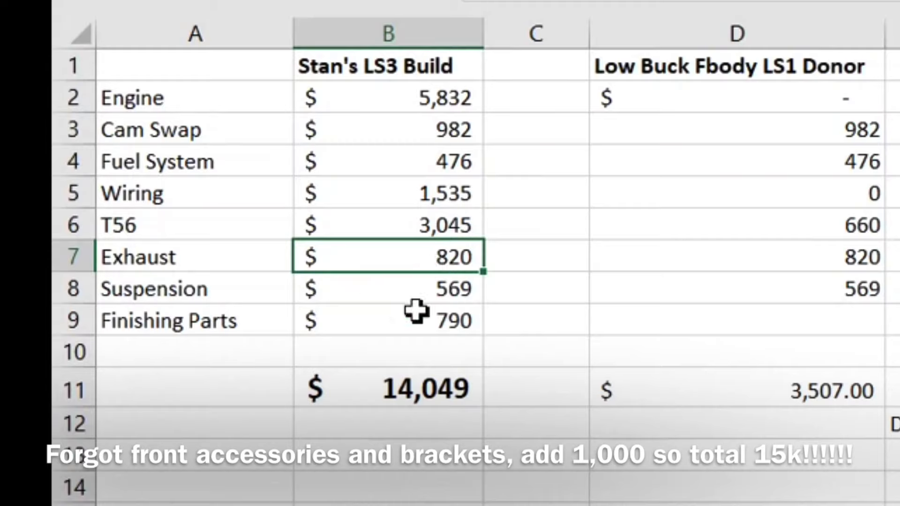
- Review the LS3 build's Suspension and Finishing Parts costs and recheck the grand total in B11
click(385, 286)
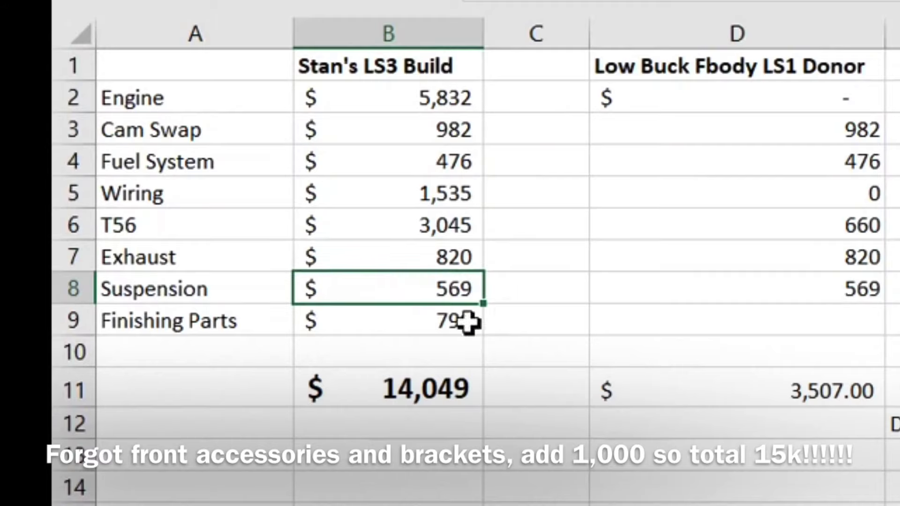
click(197, 300)
click(364, 295)
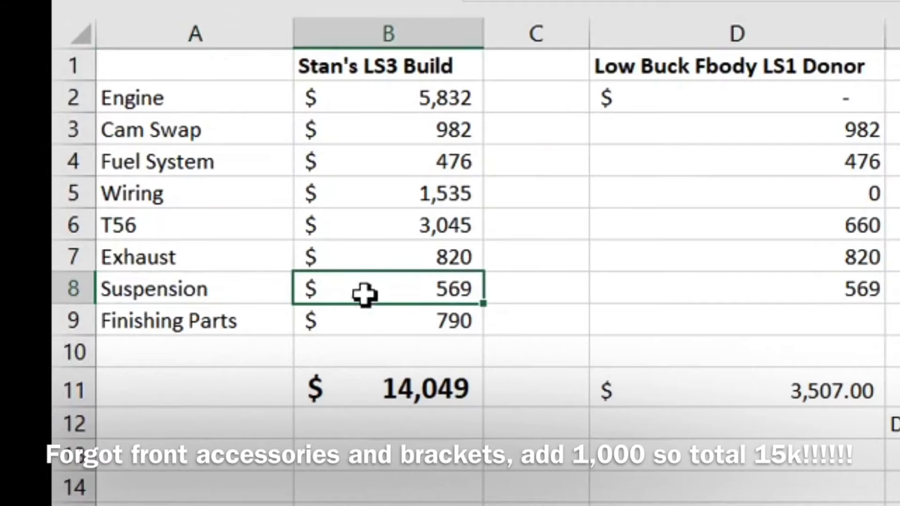
click(387, 329)
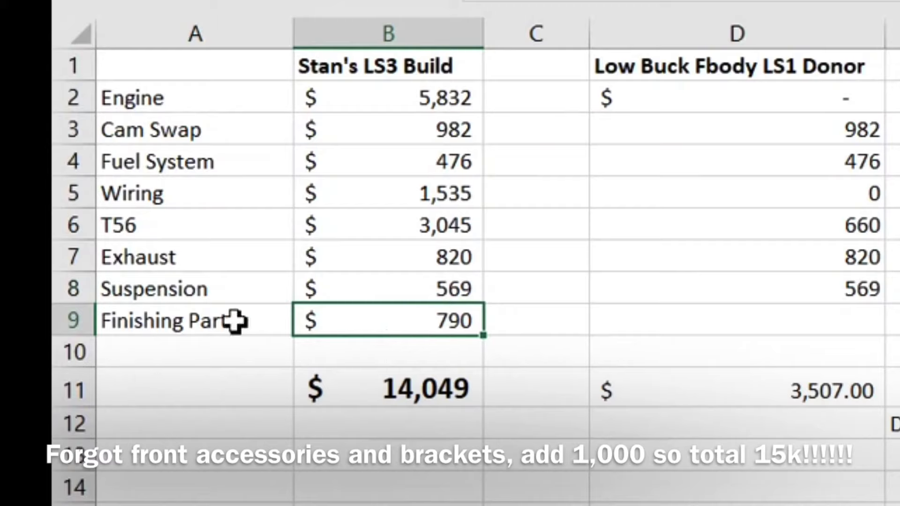
click(234, 323)
click(396, 318)
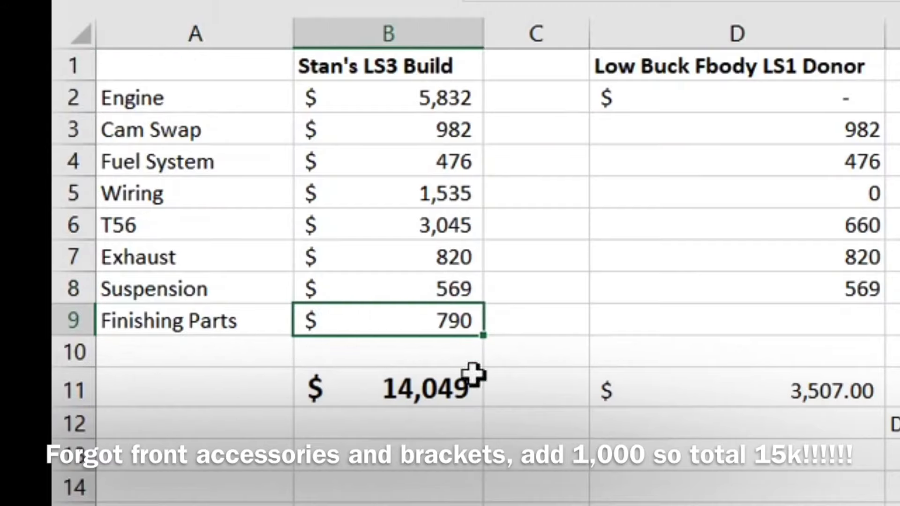
click(402, 399)
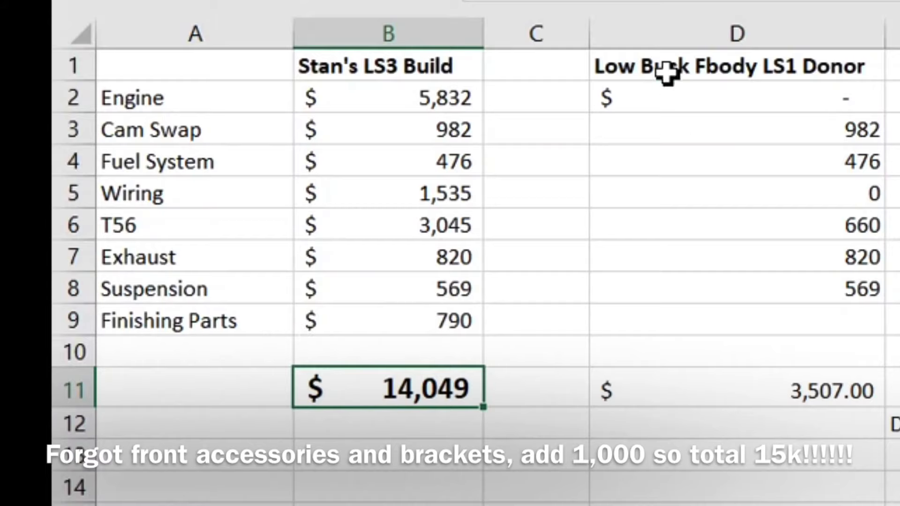
- On the summary sheet, look over the low-buck Fbody LS1 donor build's costs in column D
drag(662, 73, 732, 504)
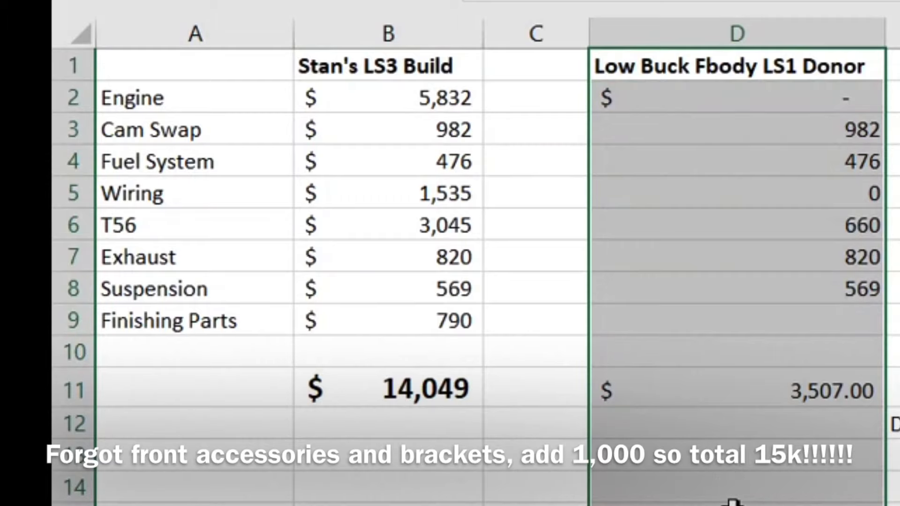
click(765, 422)
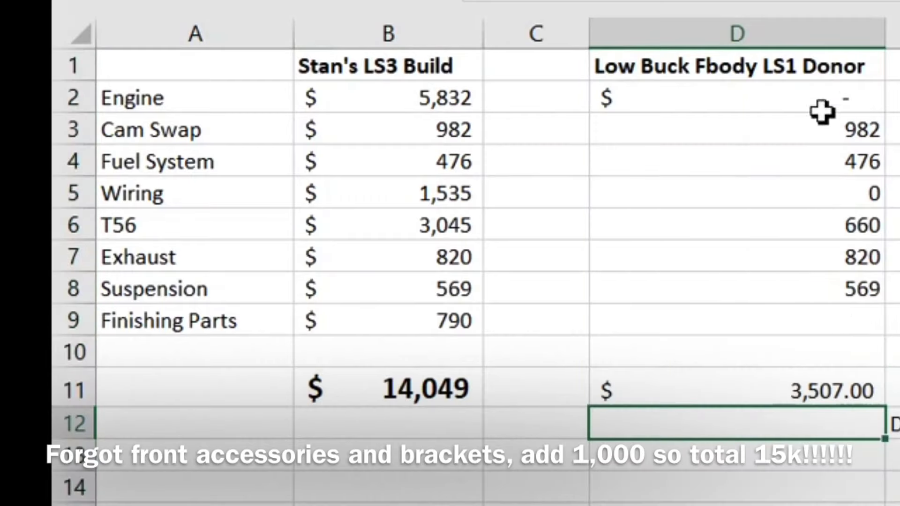
click(777, 69)
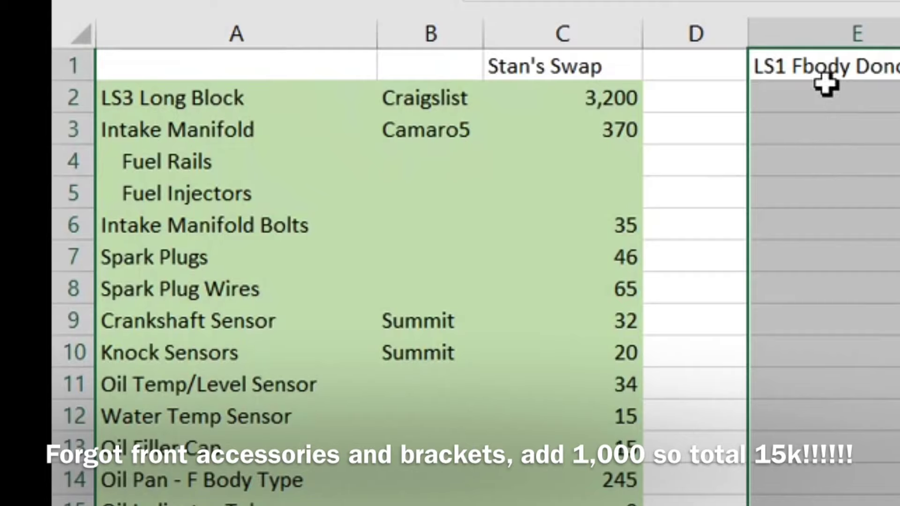
- On the engine sheet, review the LS1 Fbody donor car's parts costs in E2:E42
click(841, 81)
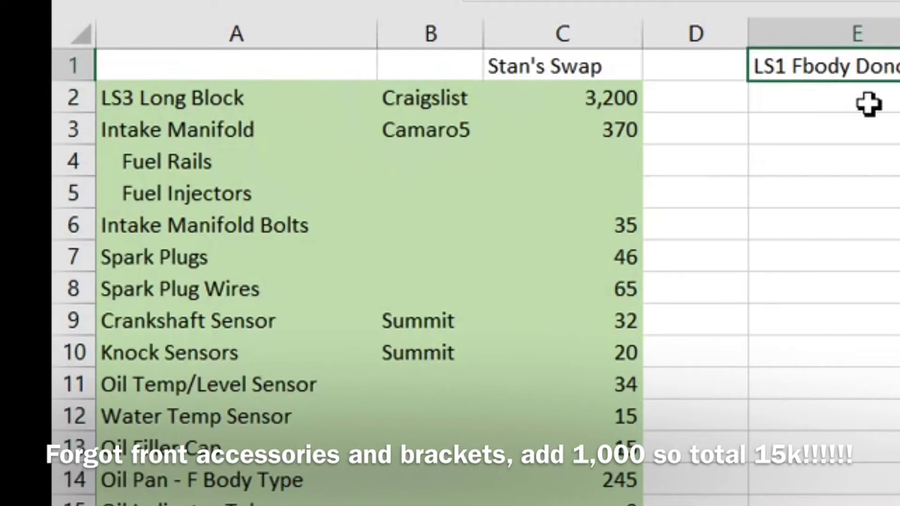
drag(867, 104, 864, 307)
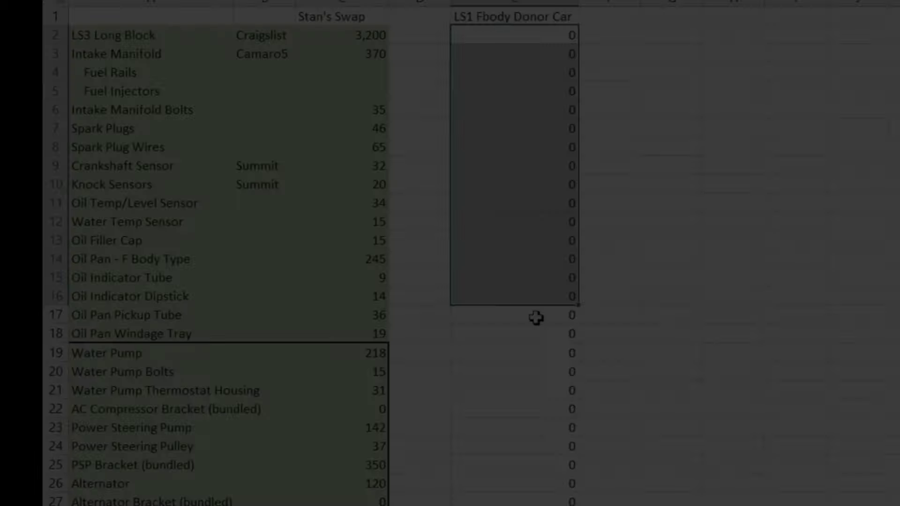
drag(536, 315, 538, 435)
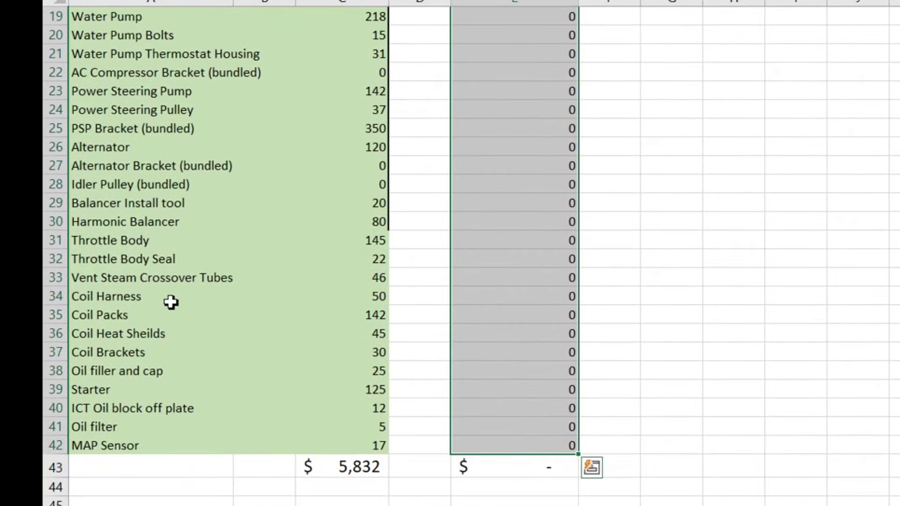
scroll(171, 301, up, 5)
scroll(173, 339, up, 2)
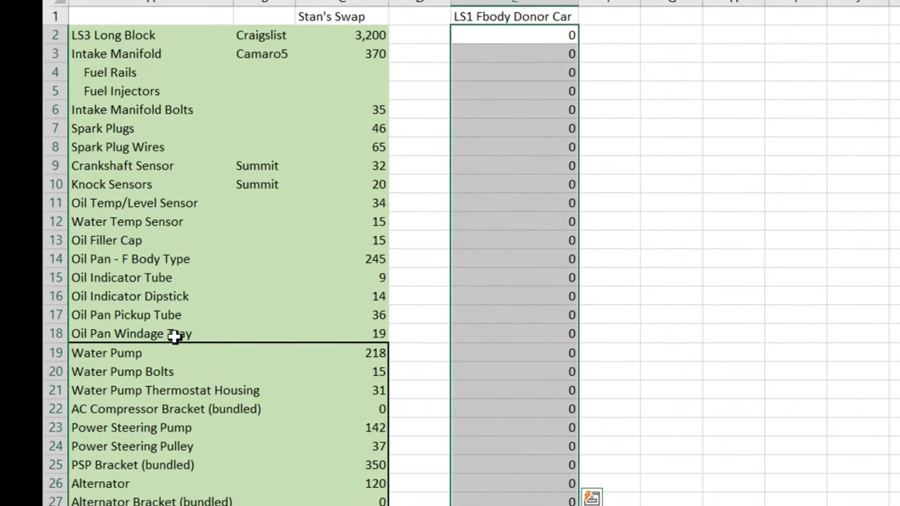
- Compare the LS3 swap's engine parts costs with the donor car's, from the long block down to both totals in row 43
click(378, 35)
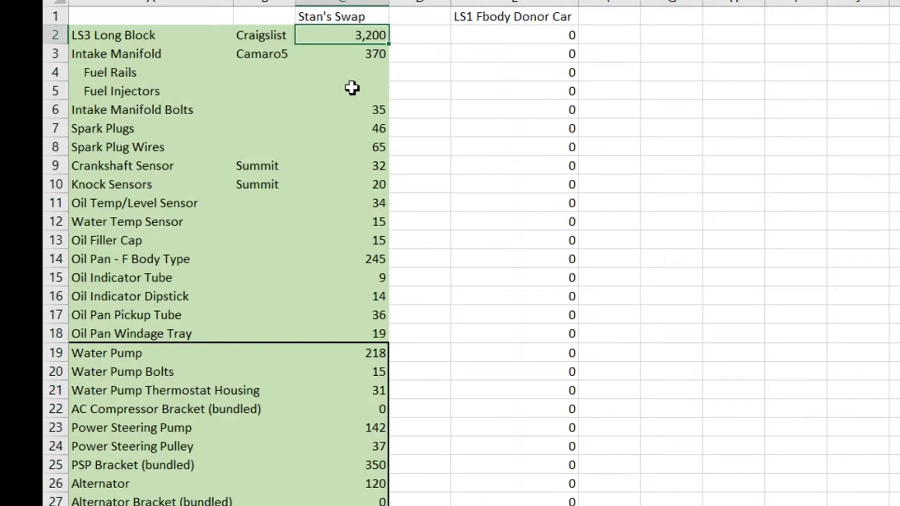
scroll(353, 162, down, 5)
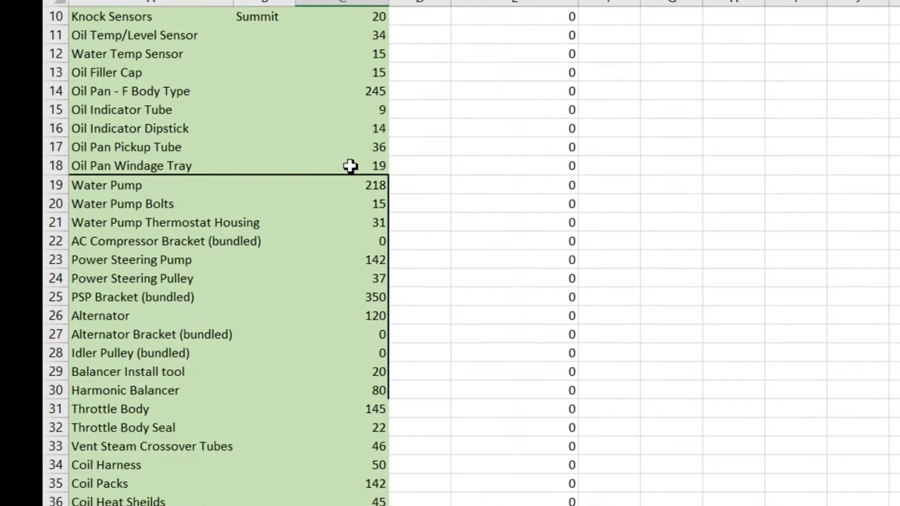
scroll(529, 199, up, 5)
scroll(501, 33, down, 9)
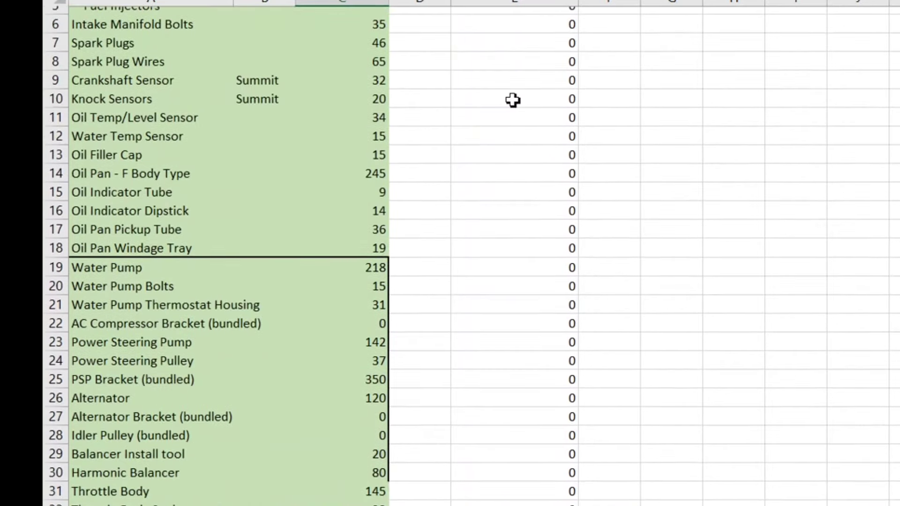
click(354, 300)
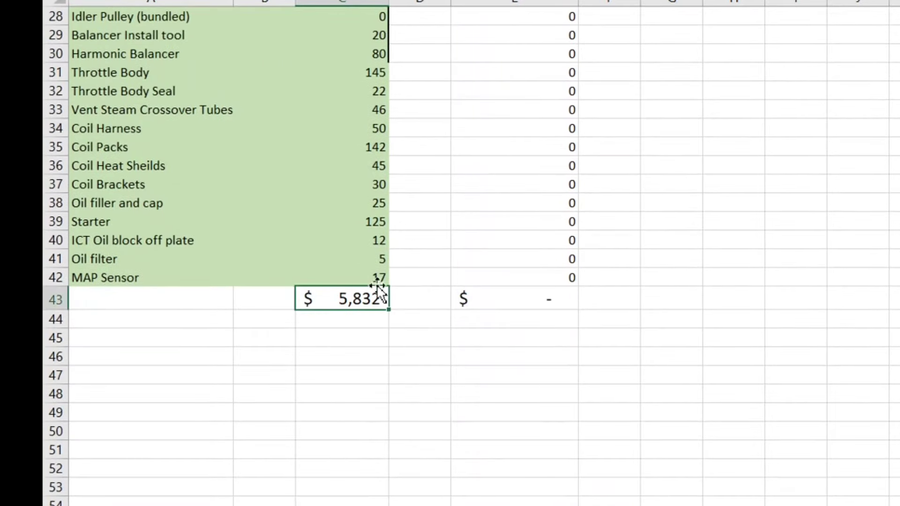
click(562, 293)
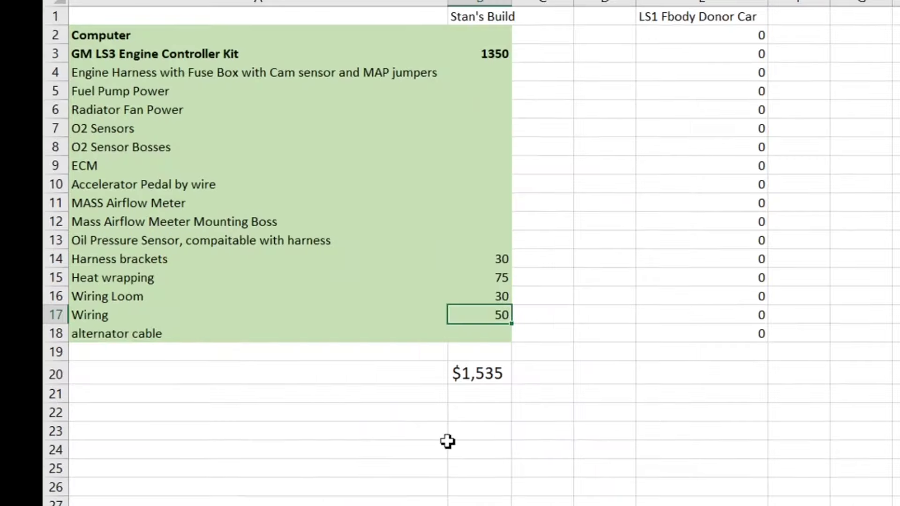
- On the wiring sheet, review the LS1 Fbody donor car's parts costs in E2:E18
click(706, 23)
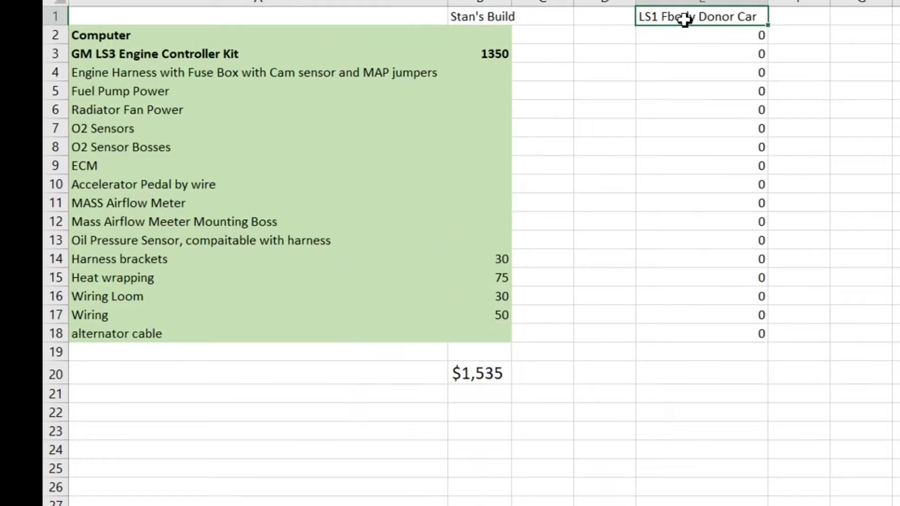
drag(719, 34, 727, 189)
click(730, 209)
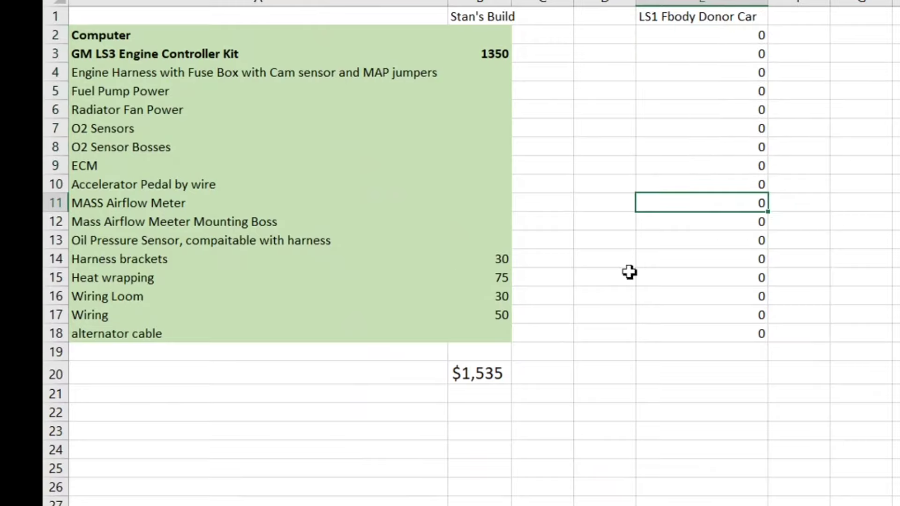
click(735, 35)
mouse_move(735, 36)
mouse_down()
mouse_move(741, 241)
mouse_move(729, 332)
mouse_up()
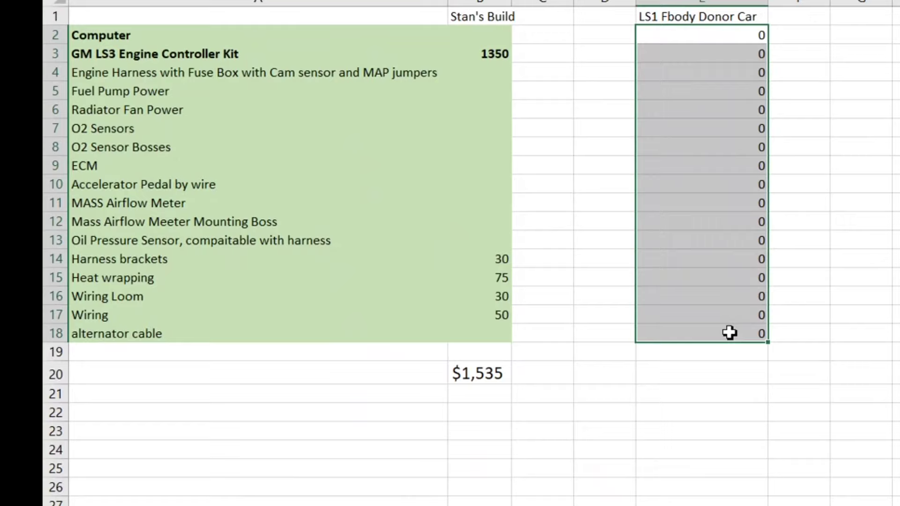
click(730, 333)
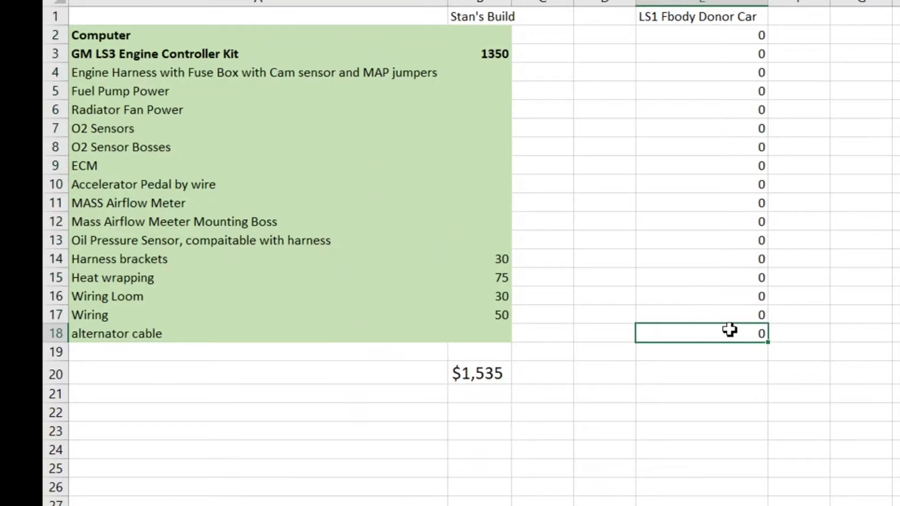
- Recheck the donor car's wiring costs from the computer down to the alternator cable, then check the total row at E20
key(ctrl+Up)
click(705, 40)
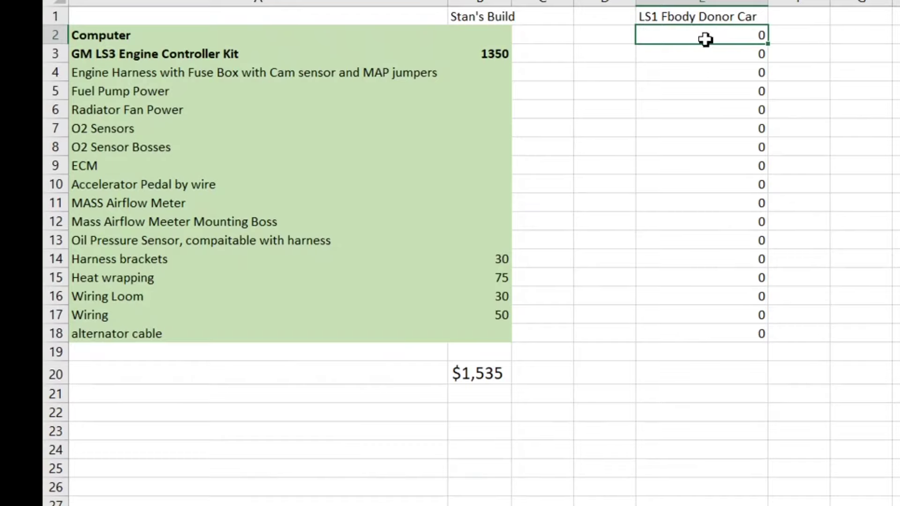
mouse_move(705, 40)
mouse_down()
mouse_move(723, 169)
mouse_move(710, 329)
mouse_up()
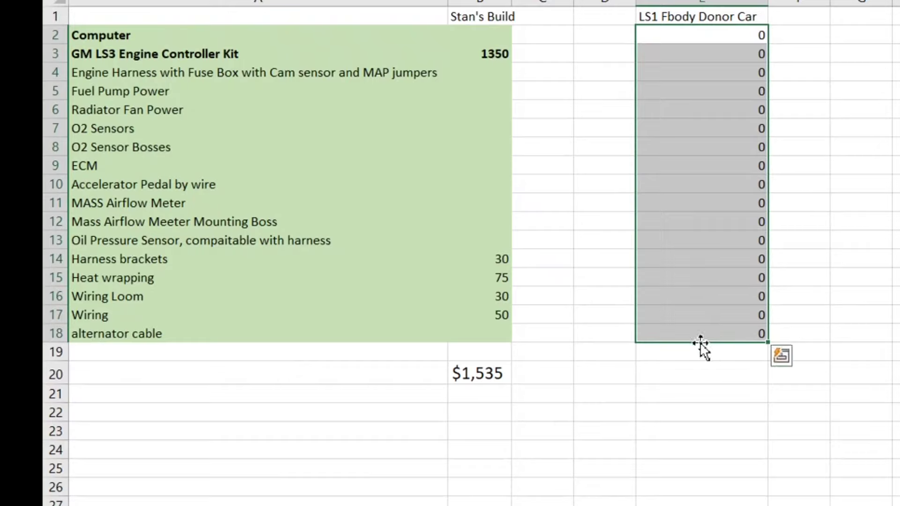
click(694, 338)
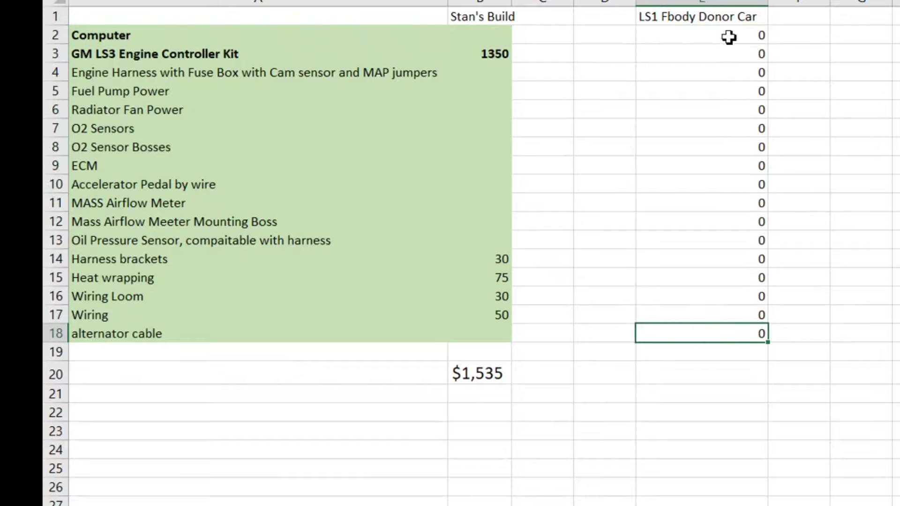
drag(728, 37, 721, 328)
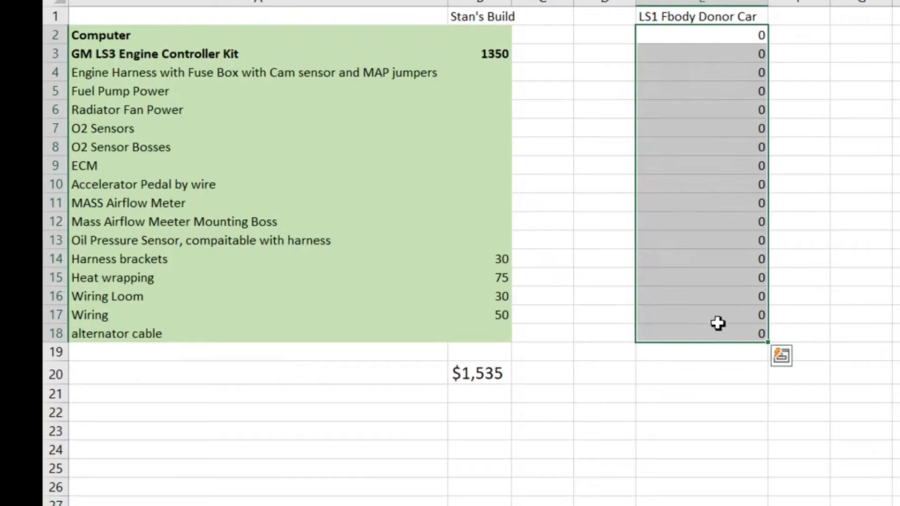
click(720, 374)
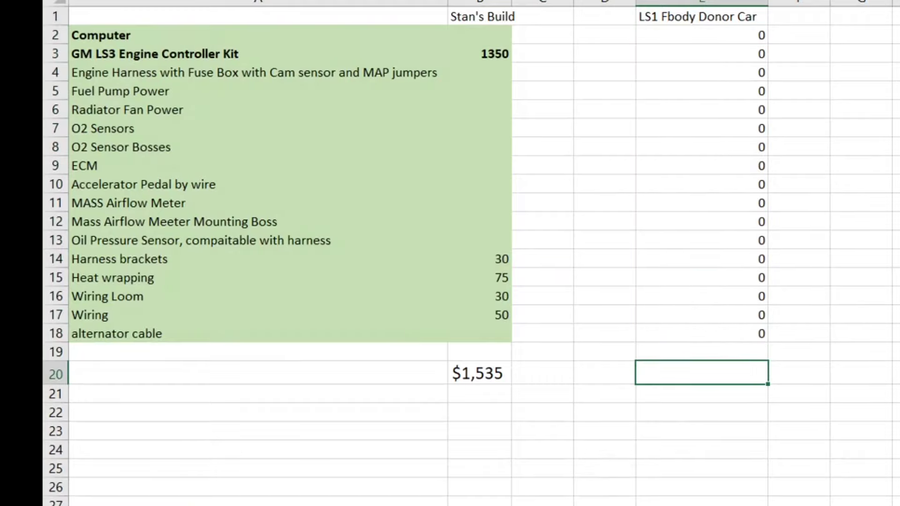
- On the fuel system sheet, check the LS3 build's cost column and its total in B6
click(597, 503)
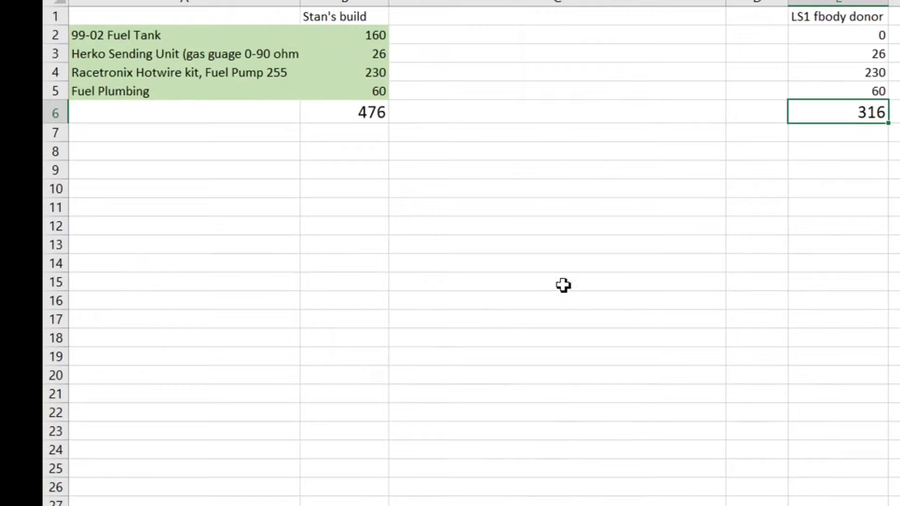
click(342, 23)
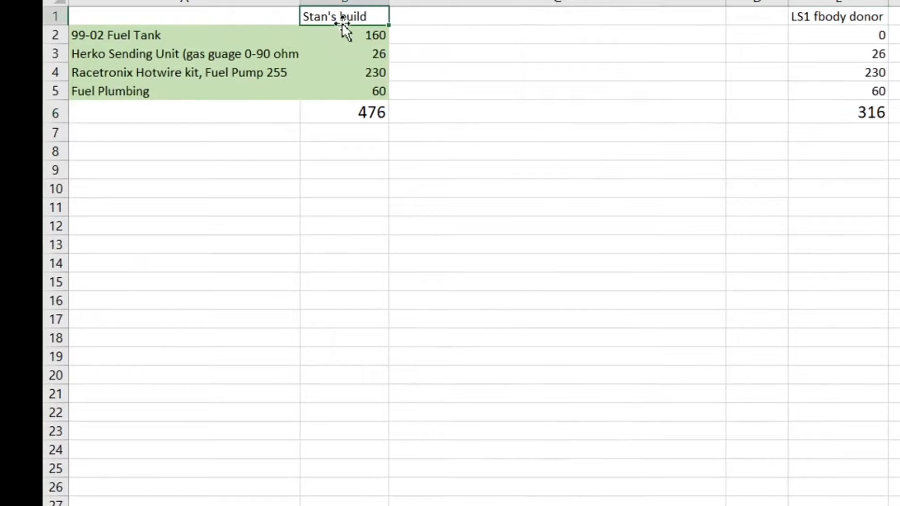
click(368, 115)
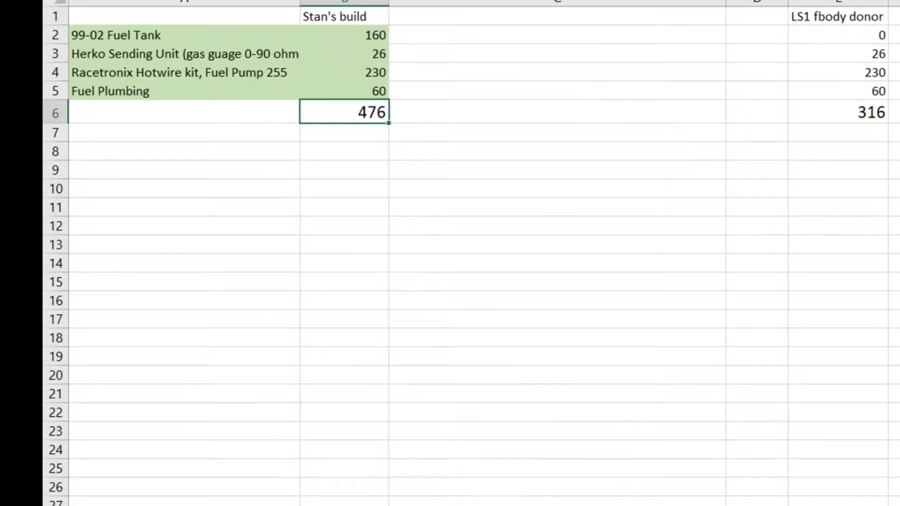
- Review the LS1 Fbody donor's fuel tank, sending unit, fuel pump kit and plumbing costs, including the total in E6
click(864, 21)
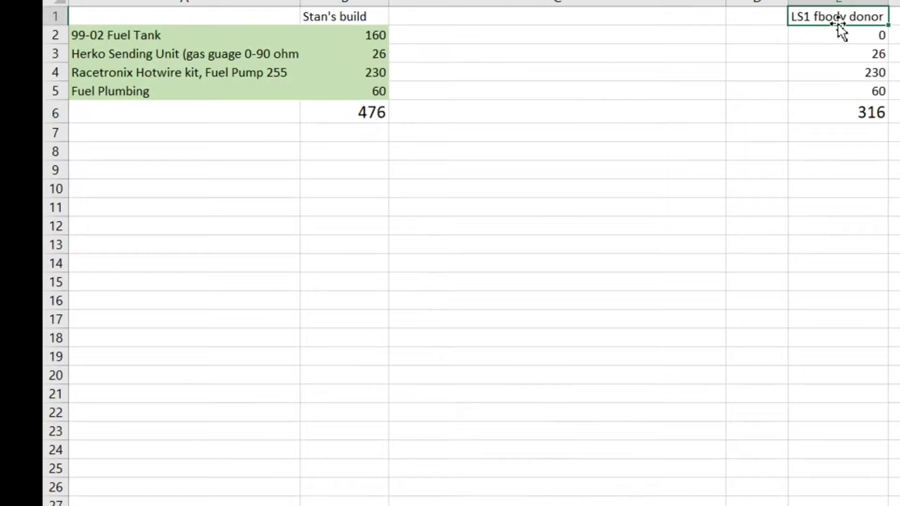
click(866, 37)
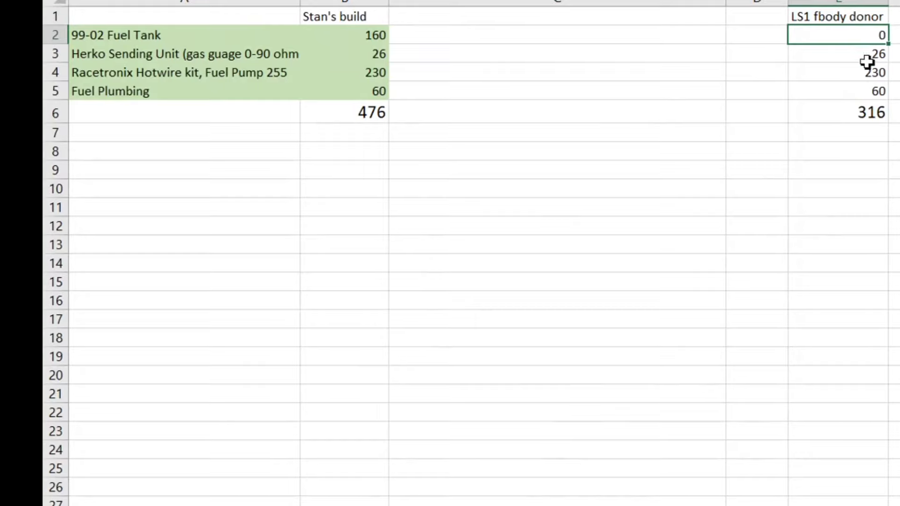
click(854, 57)
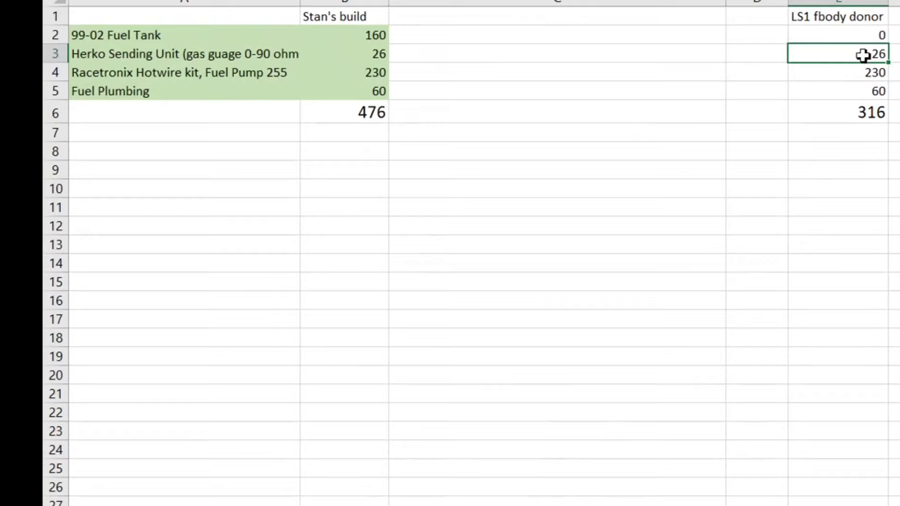
click(853, 73)
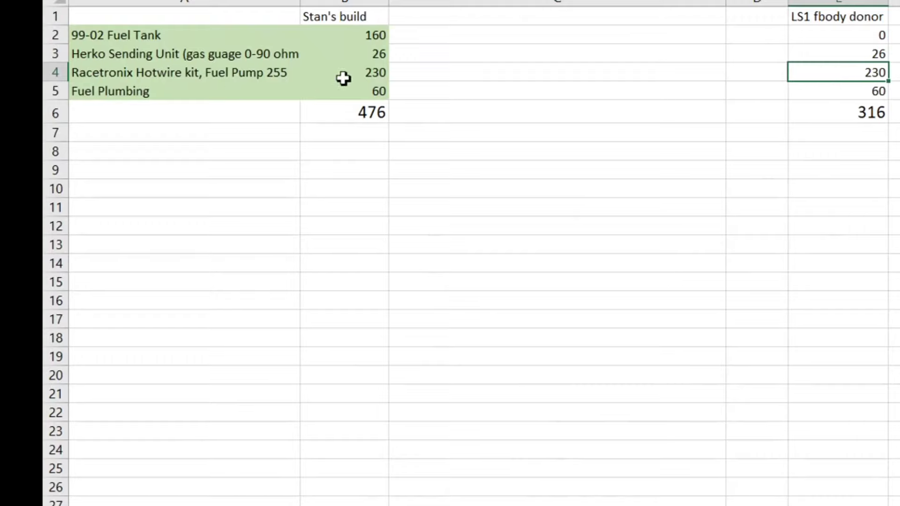
click(862, 94)
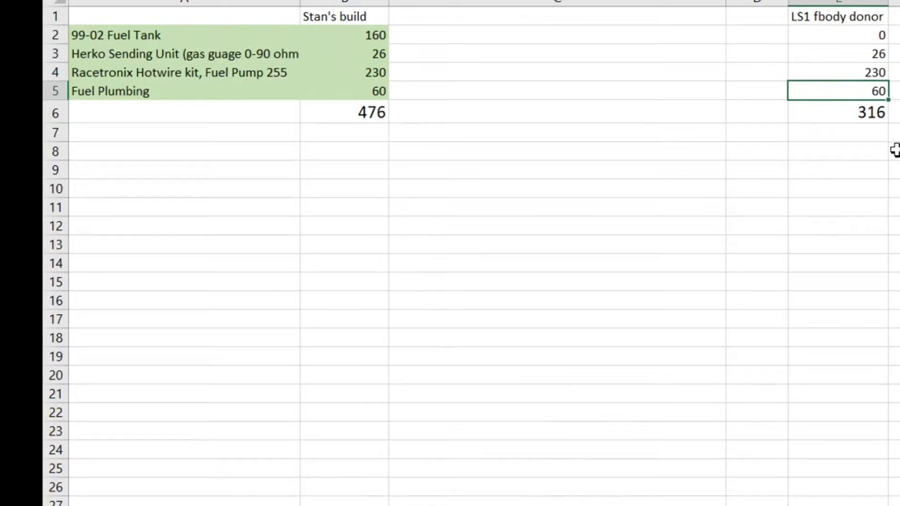
click(868, 70)
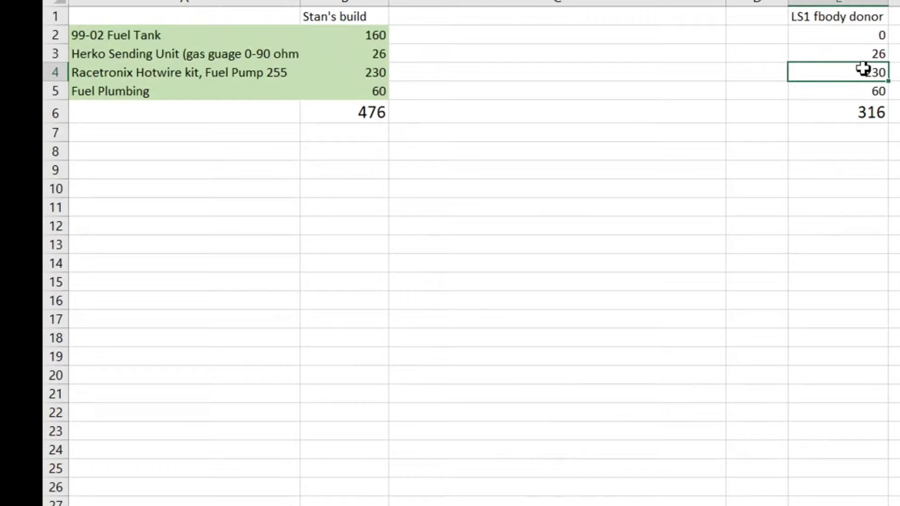
click(856, 91)
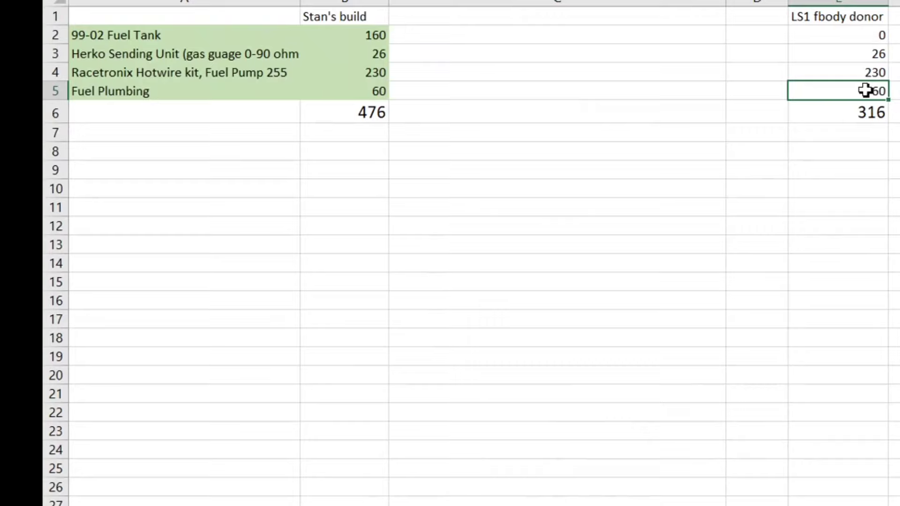
click(844, 114)
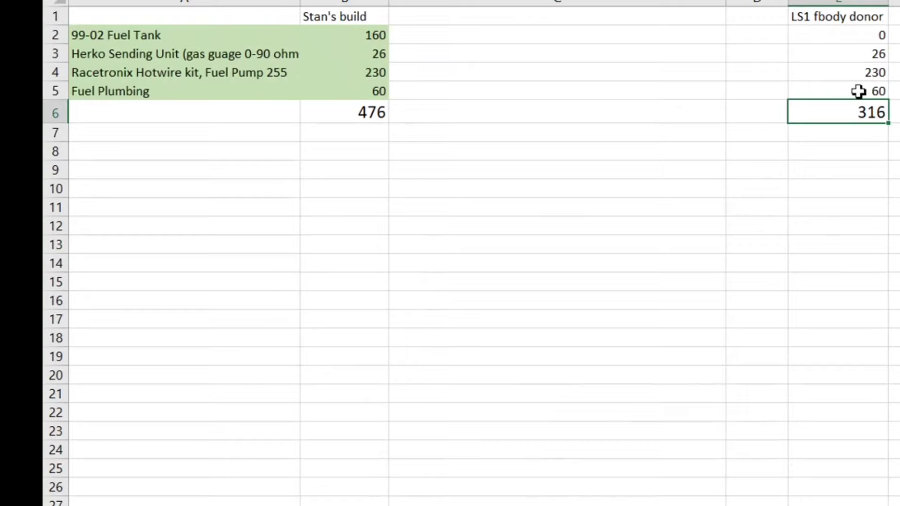
click(865, 54)
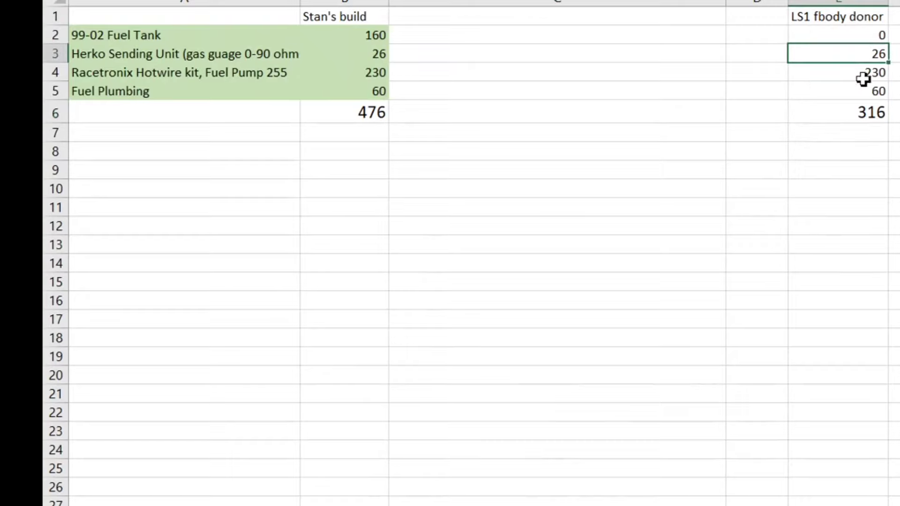
click(859, 74)
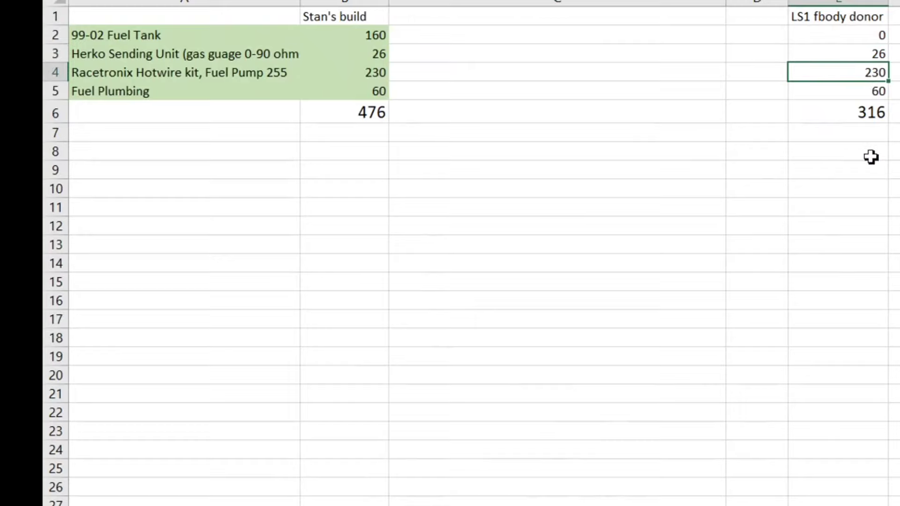
- Set the LS1 Fbody donor's Fuel Plumbing cost in E5 to 0
click(868, 95)
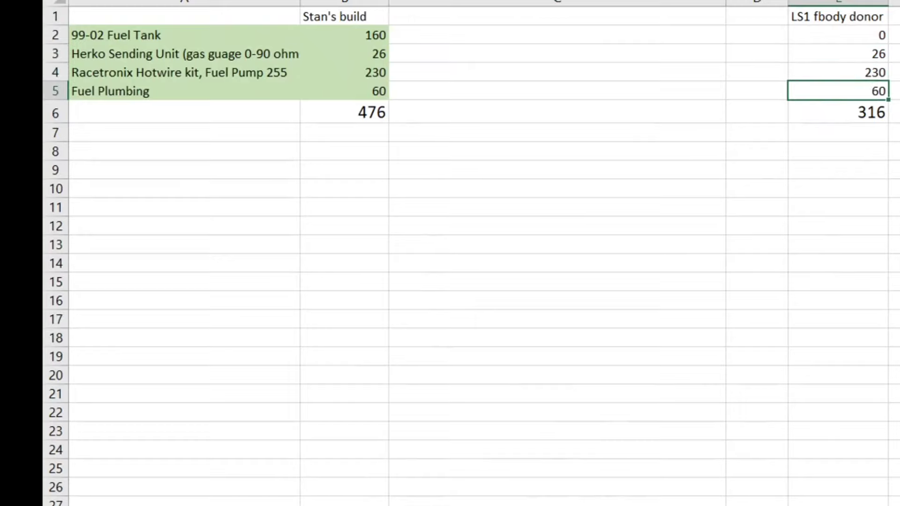
key(Tab)
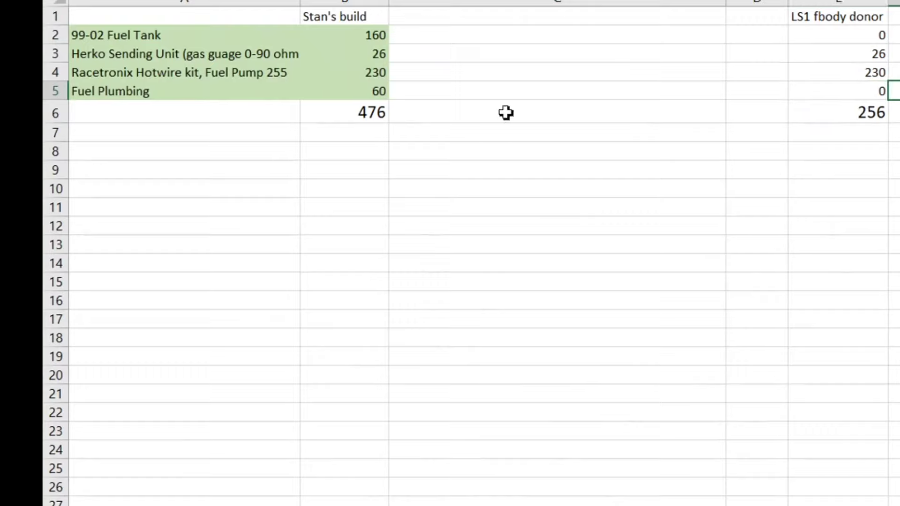
click(289, 91)
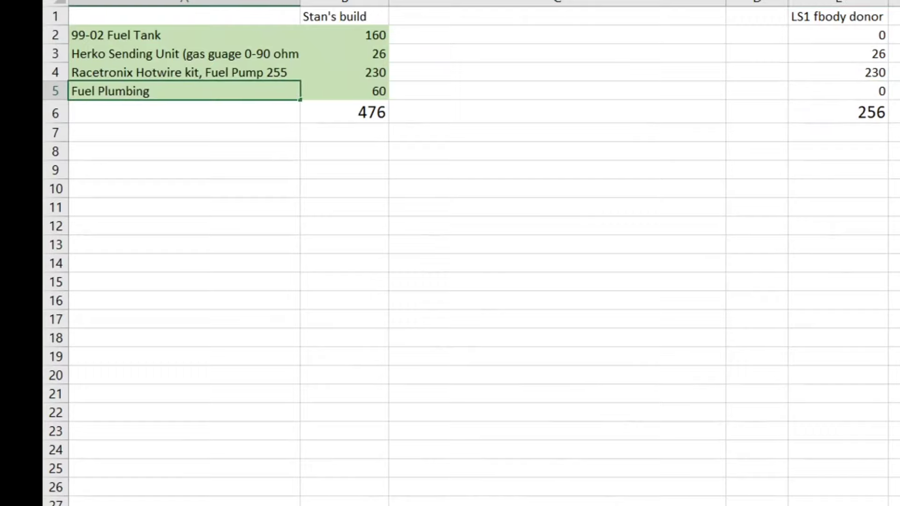